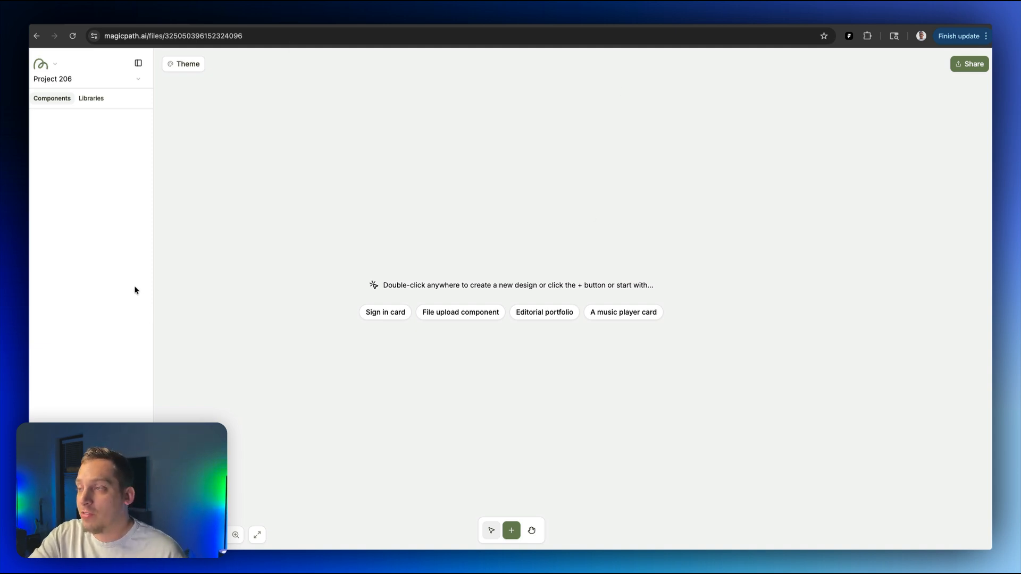
Rename the project file to "Our Website"
{"action": "left_click", "coordinate": [84, 83]}
{"action": "left_click", "coordinate": [98, 114]}
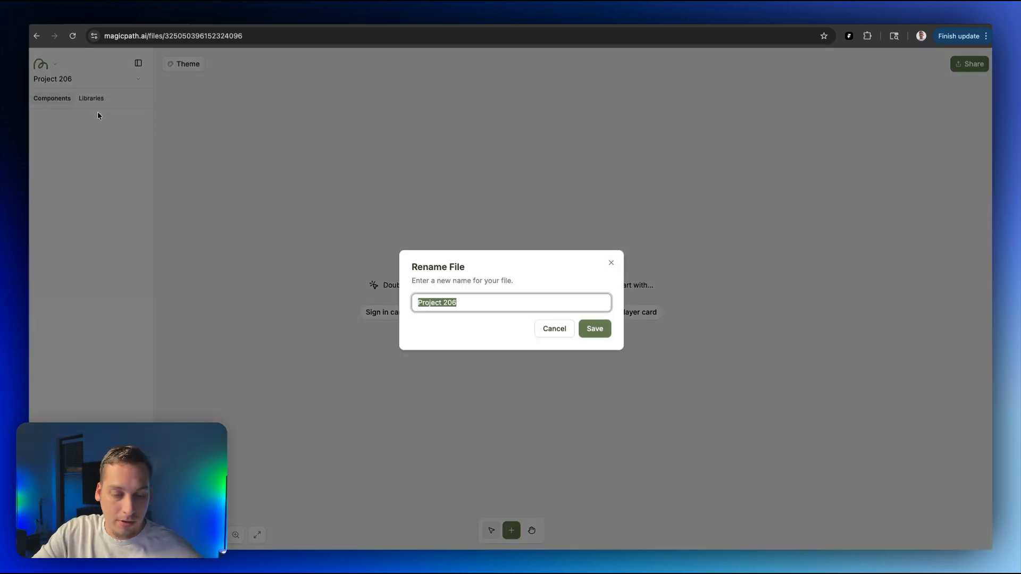
{"action": "type", "text": "Our Website"}
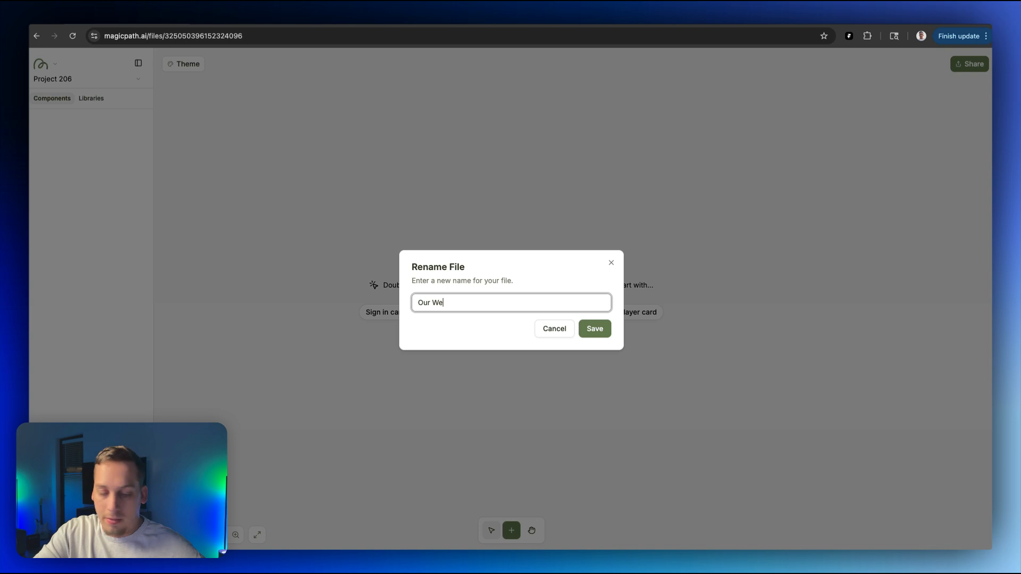
{"action": "left_click", "coordinate": [594, 328]}
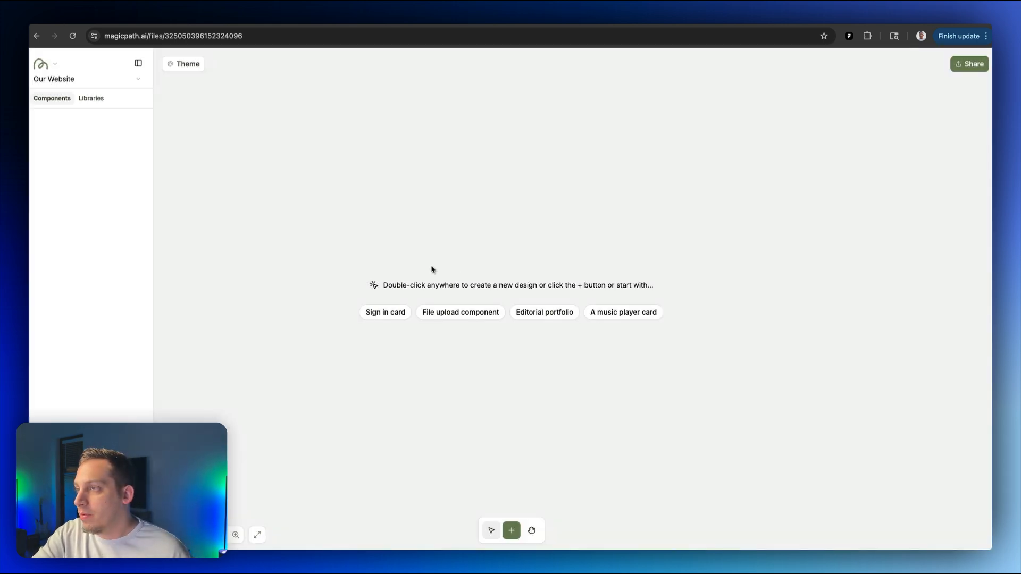
Create a new blank 800 × 600 component on the empty canvas
{"action": "double_click", "coordinate": [473, 243]}
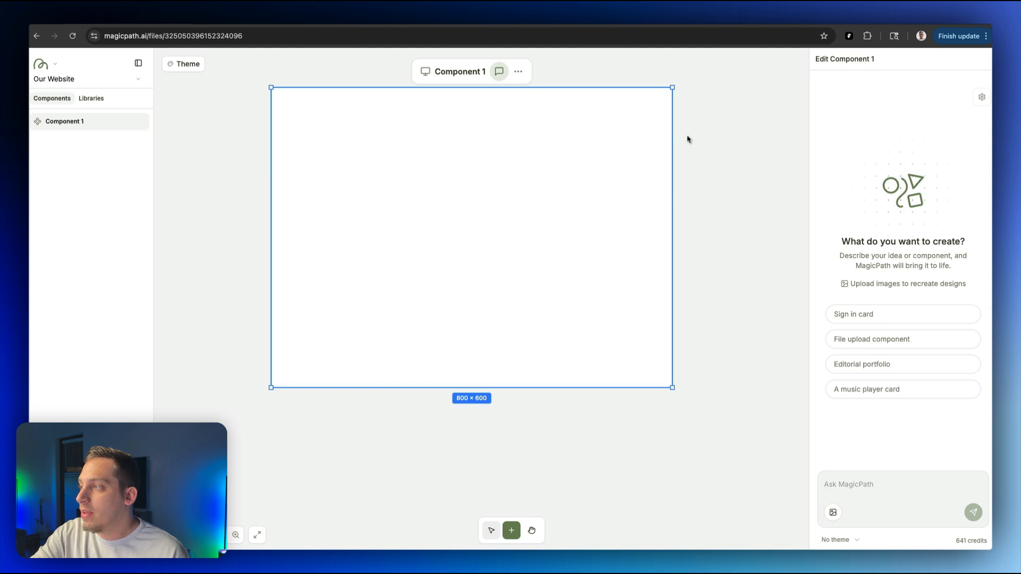
{"action": "scroll", "coordinate": [688, 139], "scroll_direction": "up", "scroll_amount": 3}
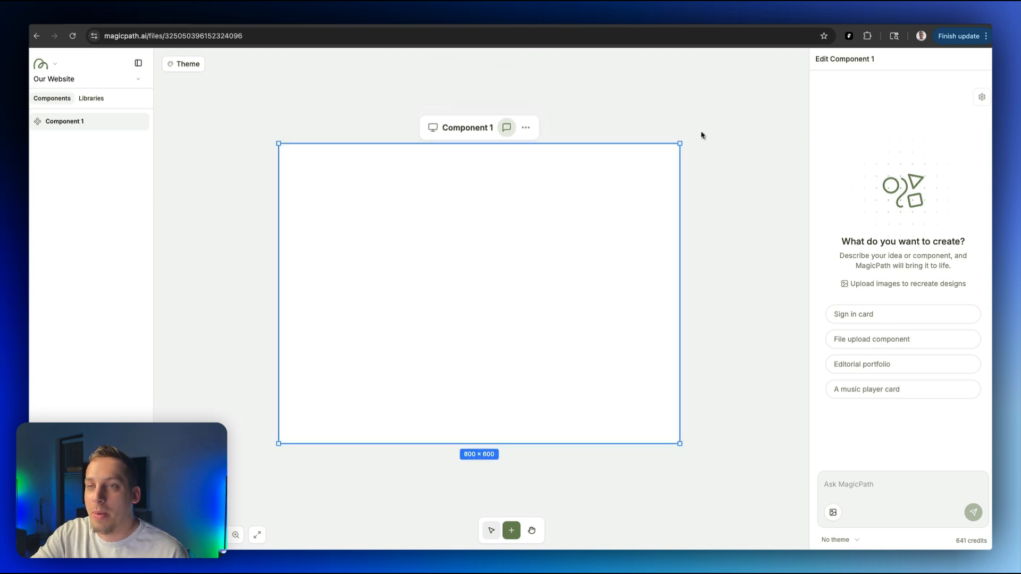
{"action": "scroll", "coordinate": [388, 104], "scroll_direction": "up", "scroll_amount": 2}
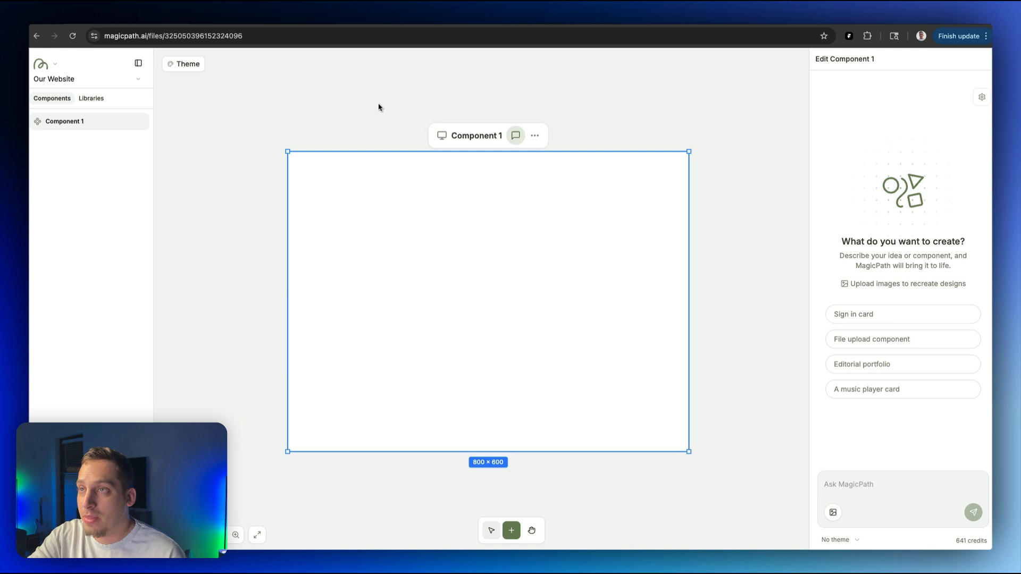
Browse the available component libraries and check the file's option for turning it into a library
{"action": "left_click", "coordinate": [100, 99]}
{"action": "scroll", "coordinate": [228, 148], "scroll_direction": "left", "scroll_amount": 3}
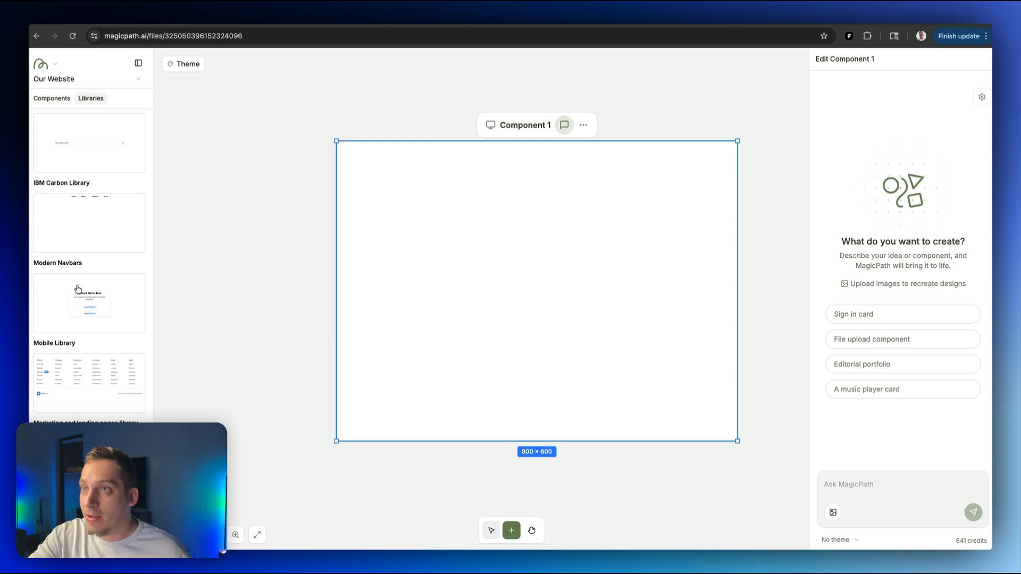
{"action": "left_click", "coordinate": [140, 80]}
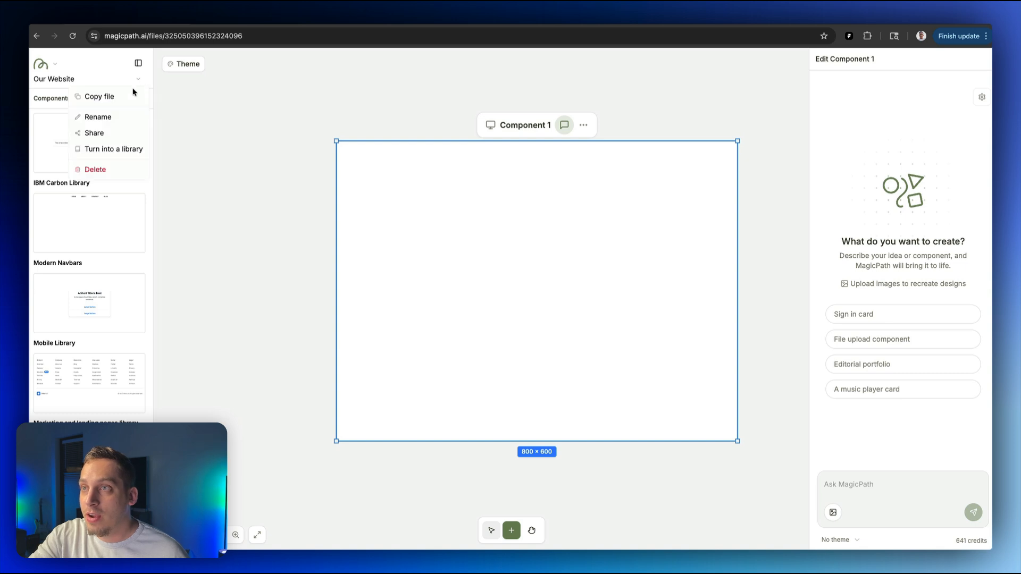
{"action": "left_click", "coordinate": [116, 149]}
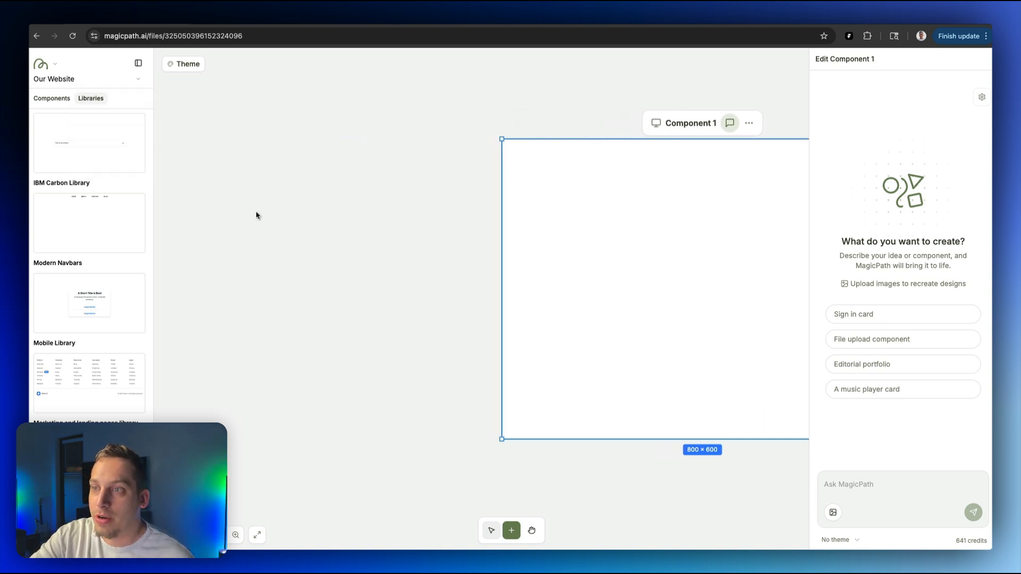
Open the Marketing and landing pages library and place the phone-mockup Analytics Features Marketing component beside the blank component
{"action": "left_click", "coordinate": [92, 372]}
{"action": "scroll", "coordinate": [346, 232], "scroll_direction": "left", "scroll_amount": 3}
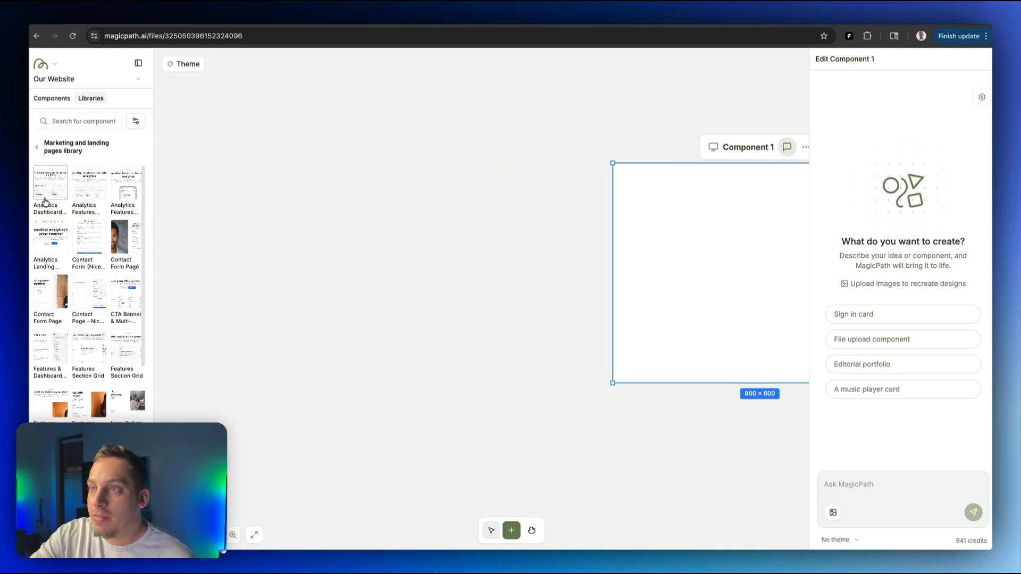
{"action": "left_click_drag", "start_coordinate": [127, 183], "coordinate": [295, 178]}
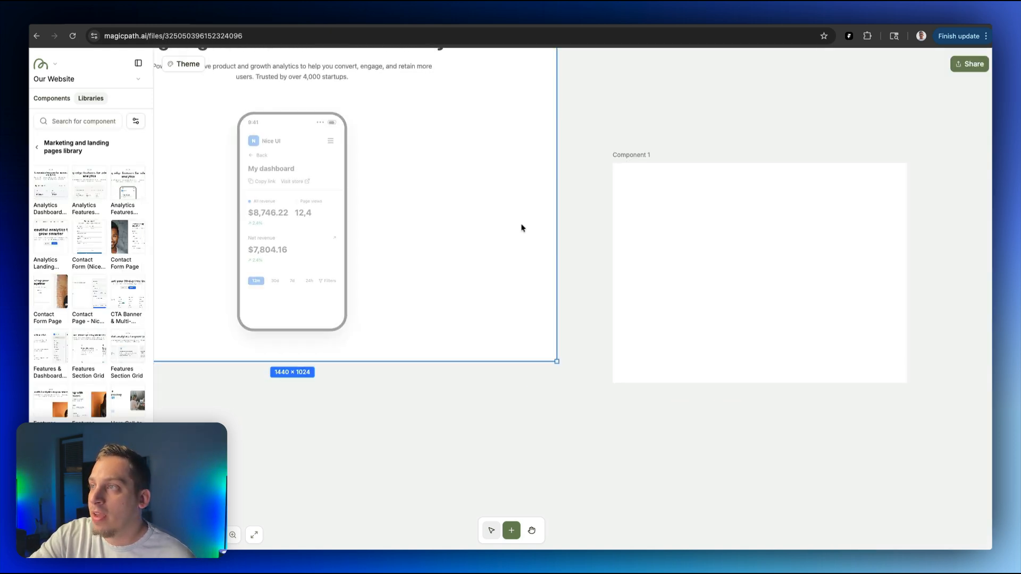
{"action": "scroll", "coordinate": [506, 197], "scroll_direction": "left", "scroll_amount": 1}
{"action": "scroll", "coordinate": [505, 198], "scroll_direction": "up", "scroll_amount": 1}
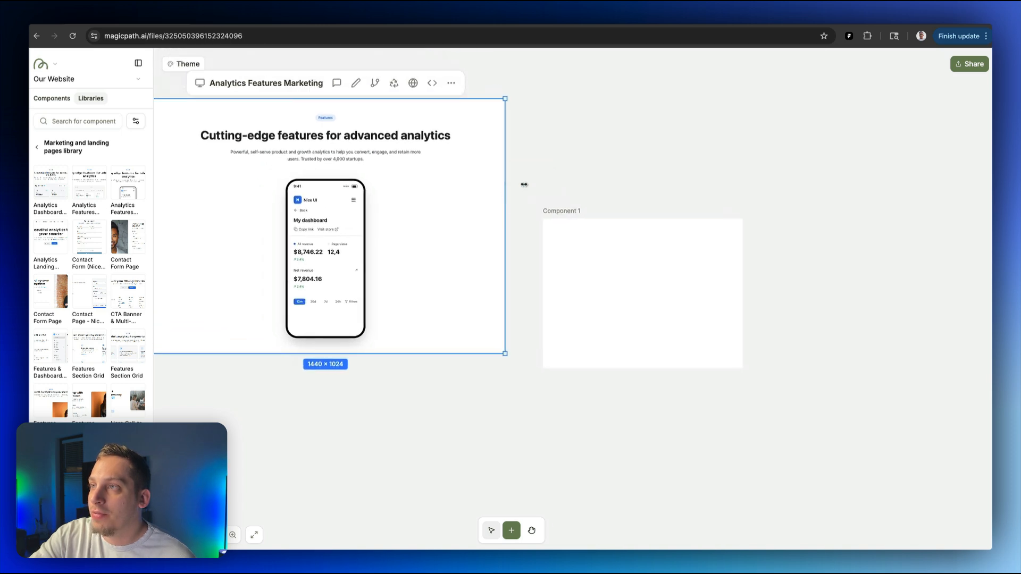
{"action": "scroll", "coordinate": [566, 159], "scroll_direction": "left", "scroll_amount": 1}
{"action": "scroll", "coordinate": [89, 251], "scroll_direction": "down", "scroll_amount": 1}
Add the Locations Section with Map from the library and align it below the Analytics Features Marketing component
{"action": "scroll", "coordinate": [89, 252], "scroll_direction": "down", "scroll_amount": 5}
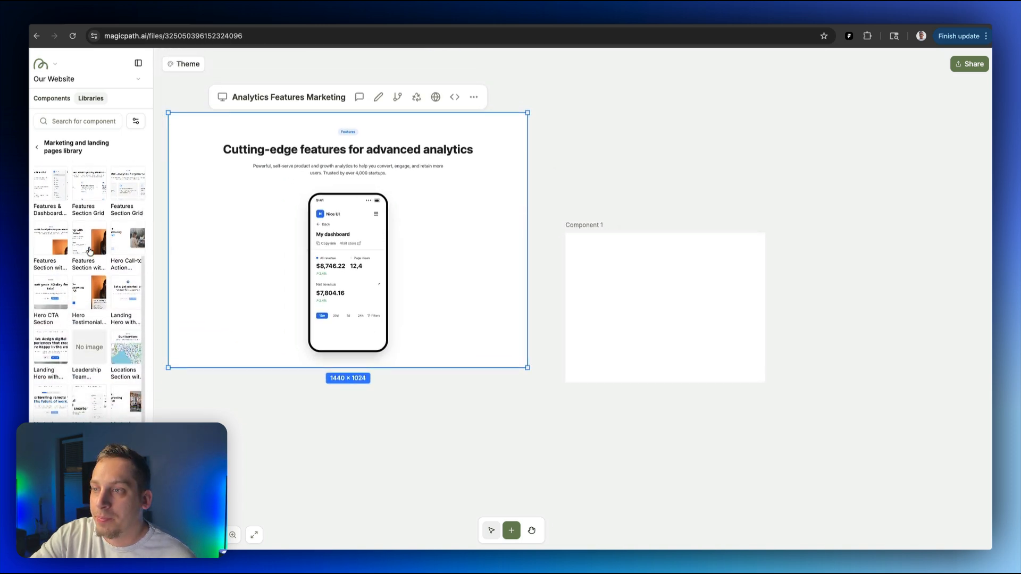
{"action": "left_click_drag", "start_coordinate": [123, 346], "coordinate": [296, 481]}
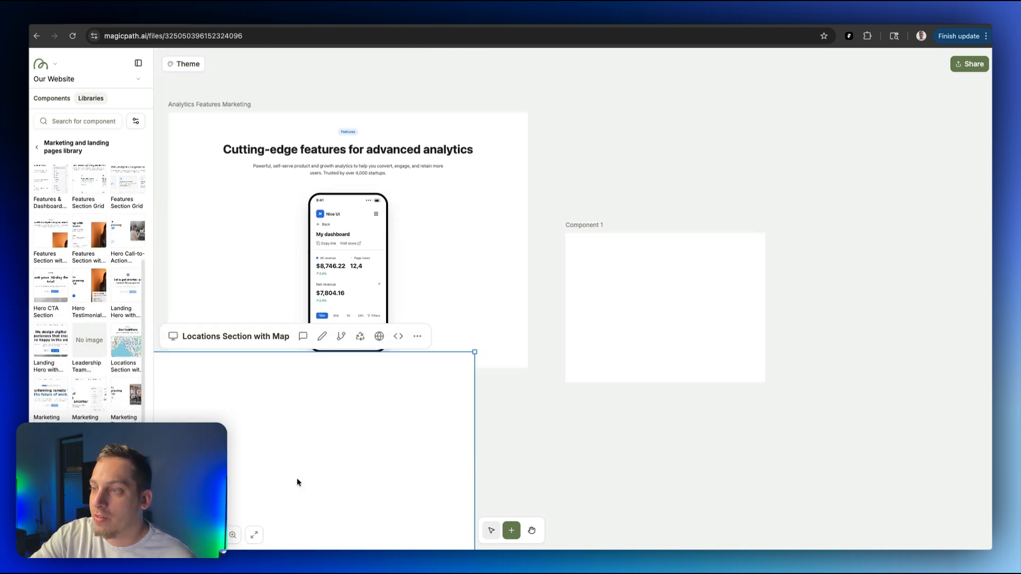
{"action": "left_click_drag", "start_coordinate": [435, 312], "coordinate": [395, 253]}
Add the Team Members Grid from the library and position it below the Locations Section with Map
{"action": "scroll", "coordinate": [63, 410], "scroll_direction": "down", "scroll_amount": 4}
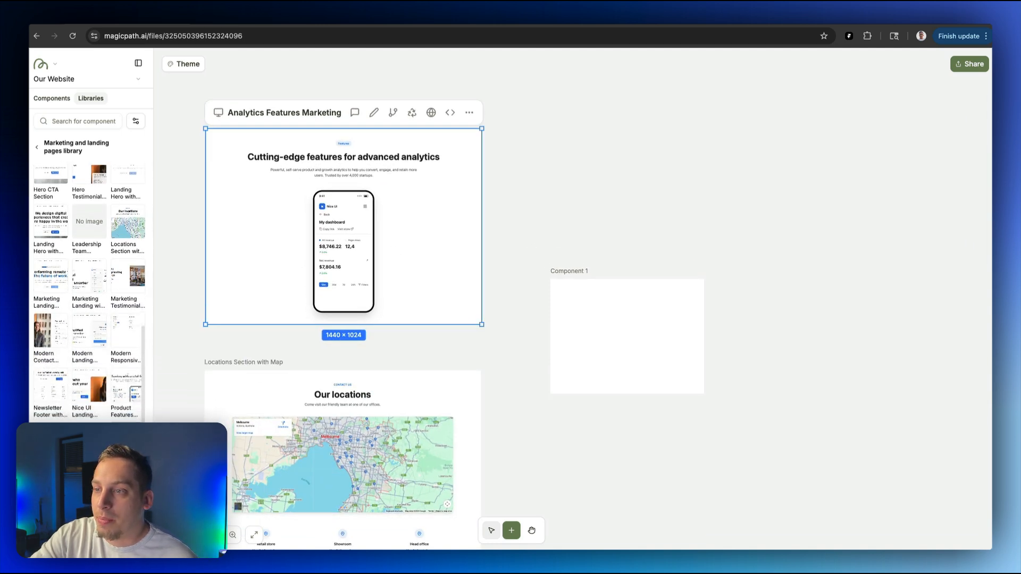
{"action": "left_click_drag", "start_coordinate": [86, 442], "coordinate": [572, 478]}
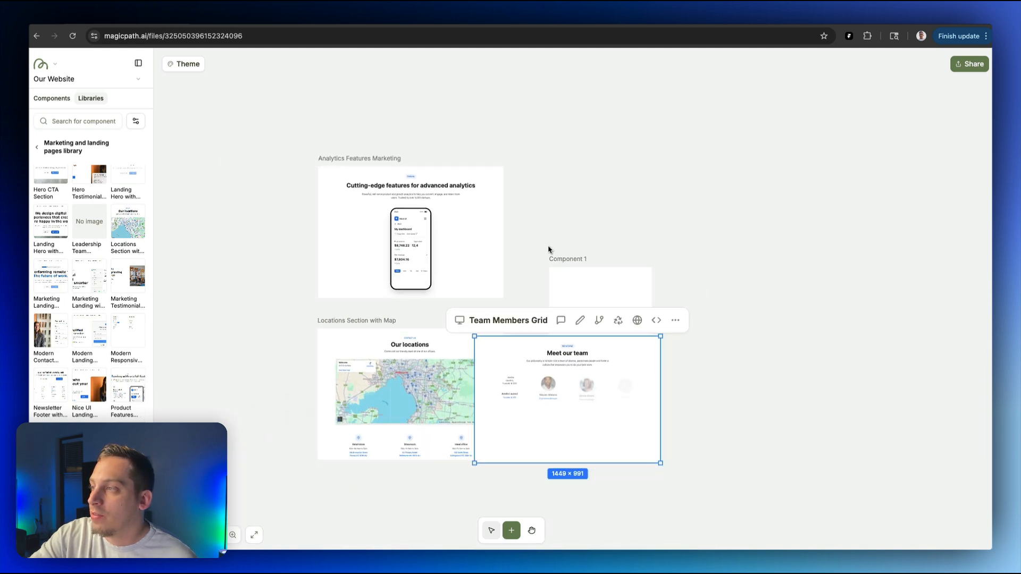
{"action": "left_click_drag", "start_coordinate": [532, 345], "coordinate": [375, 501]}
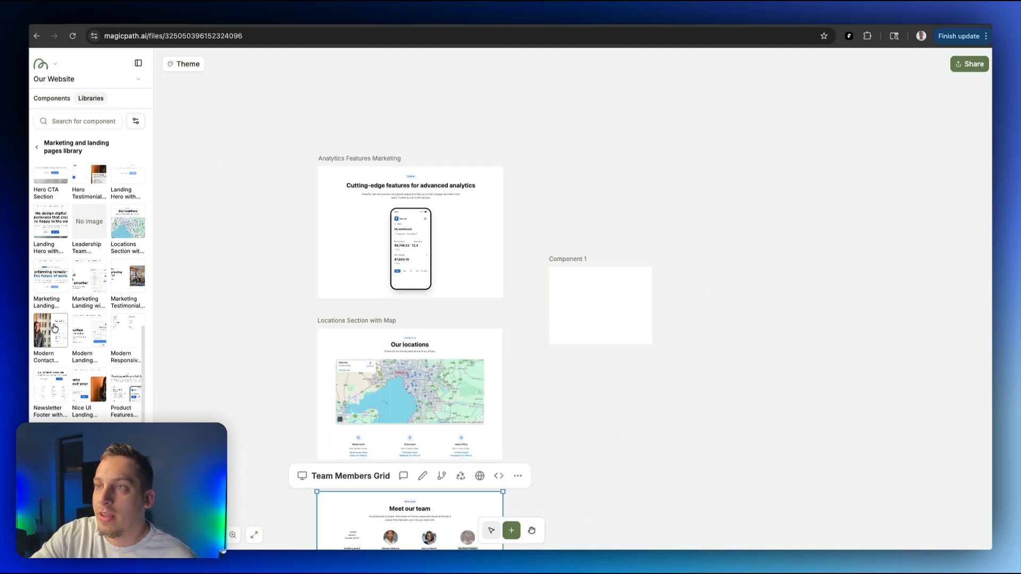
Place the Hero Testimonial, Hero CTA, Landing Hero with Footer, Hero Call-to-Action, Analytics Dashboard and Contact Form Page components around the existing ones
{"action": "scroll", "coordinate": [54, 328], "scroll_direction": "up", "scroll_amount": 3}
{"action": "left_click_drag", "start_coordinate": [89, 326], "coordinate": [338, 113]}
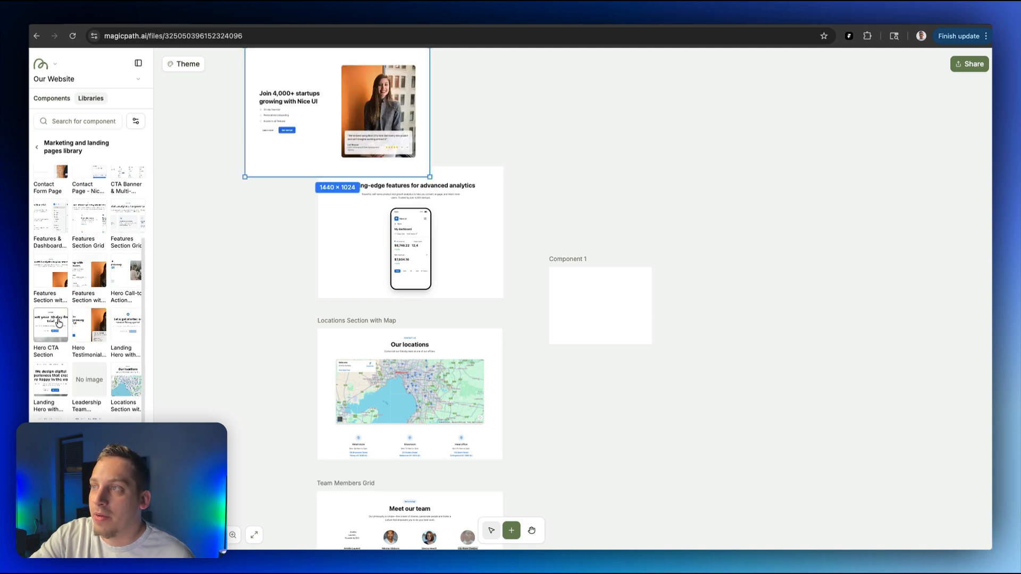
{"action": "left_click_drag", "start_coordinate": [58, 322], "coordinate": [541, 98]}
{"action": "scroll", "coordinate": [608, 171], "scroll_direction": "up", "scroll_amount": 2}
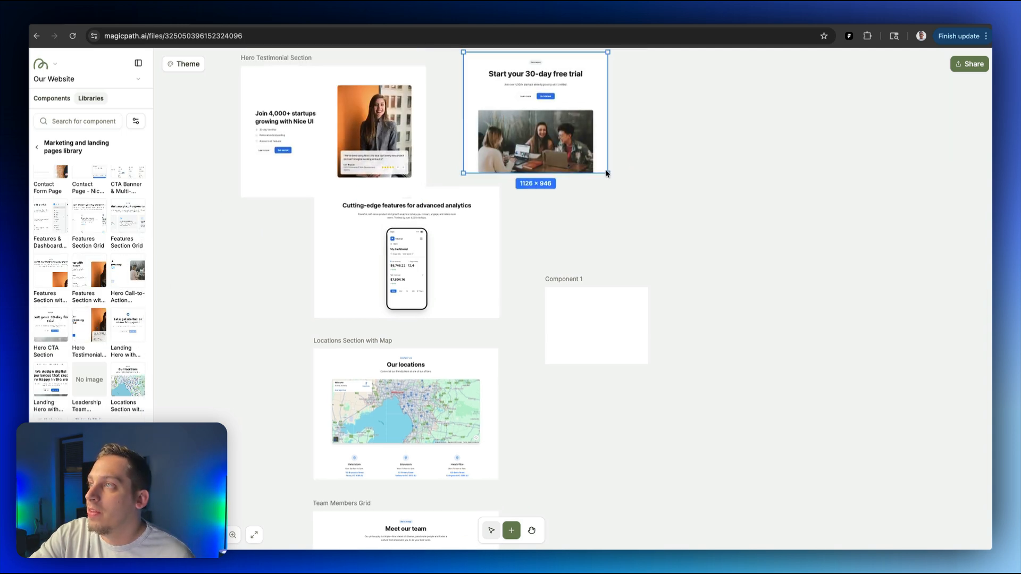
{"action": "scroll", "coordinate": [607, 171], "scroll_direction": "up", "scroll_amount": 2}
{"action": "left_click", "coordinate": [293, 173]}
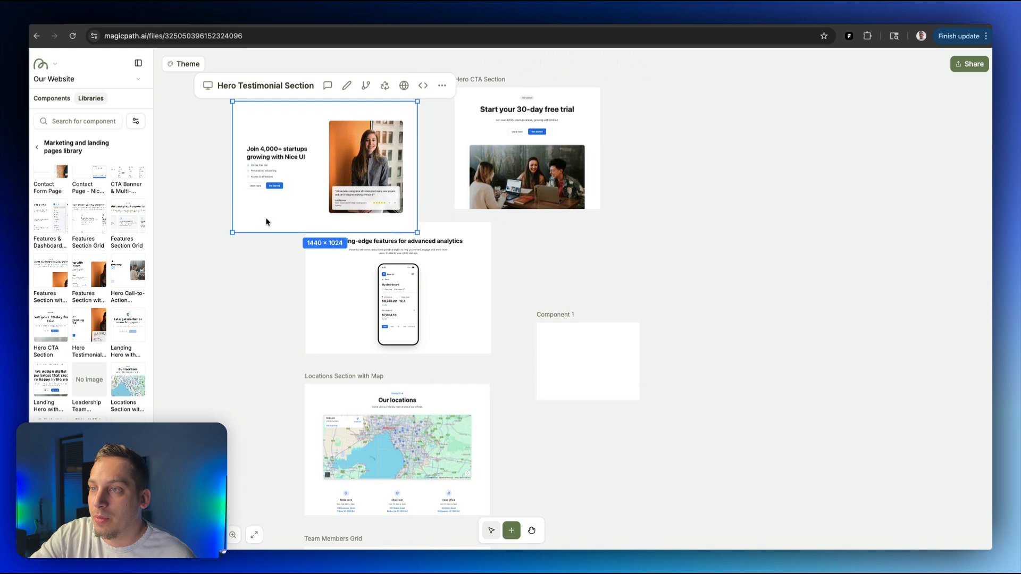
{"action": "left_click_drag", "start_coordinate": [127, 325], "coordinate": [236, 242]}
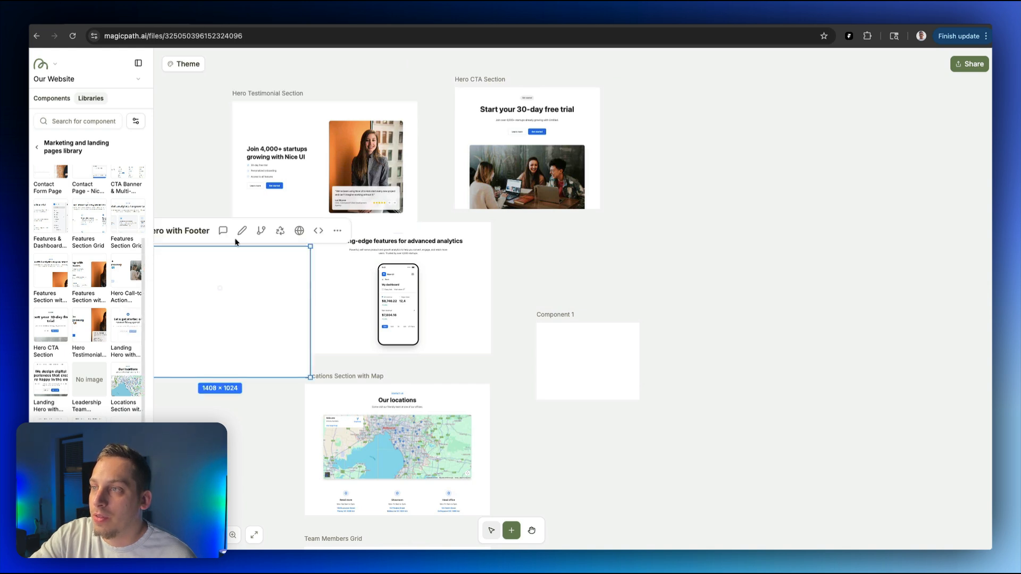
{"action": "scroll", "coordinate": [205, 171], "scroll_direction": "left", "scroll_amount": 2}
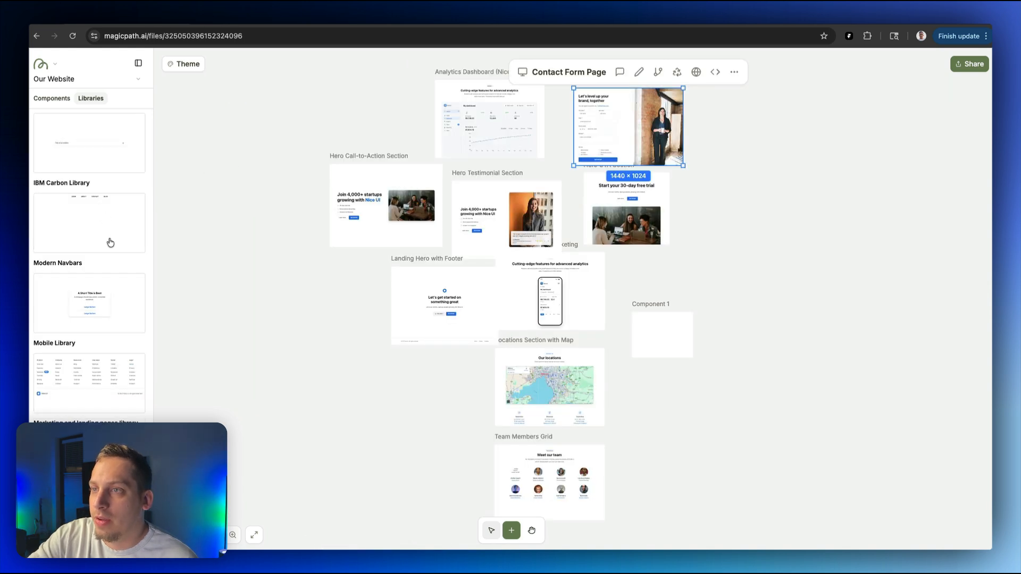
Open the Modern Navbars library and place the Minimal Navbar with CTA and a Modern Navbar on the canvas's free area
{"action": "left_click", "coordinate": [99, 308]}
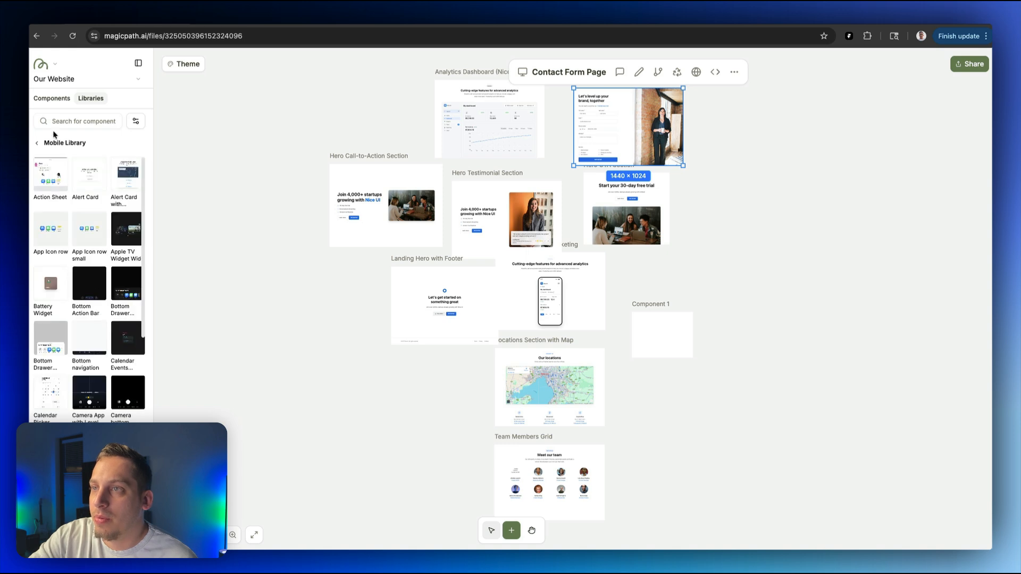
{"action": "left_click", "coordinate": [38, 142]}
{"action": "left_click", "coordinate": [87, 211]}
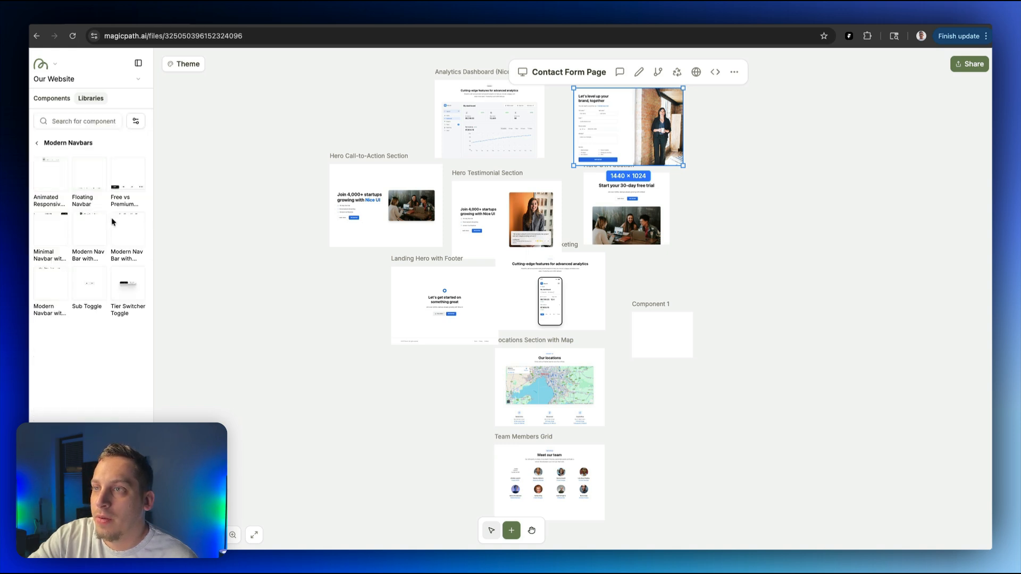
{"action": "left_click_drag", "start_coordinate": [67, 222], "coordinate": [306, 158]}
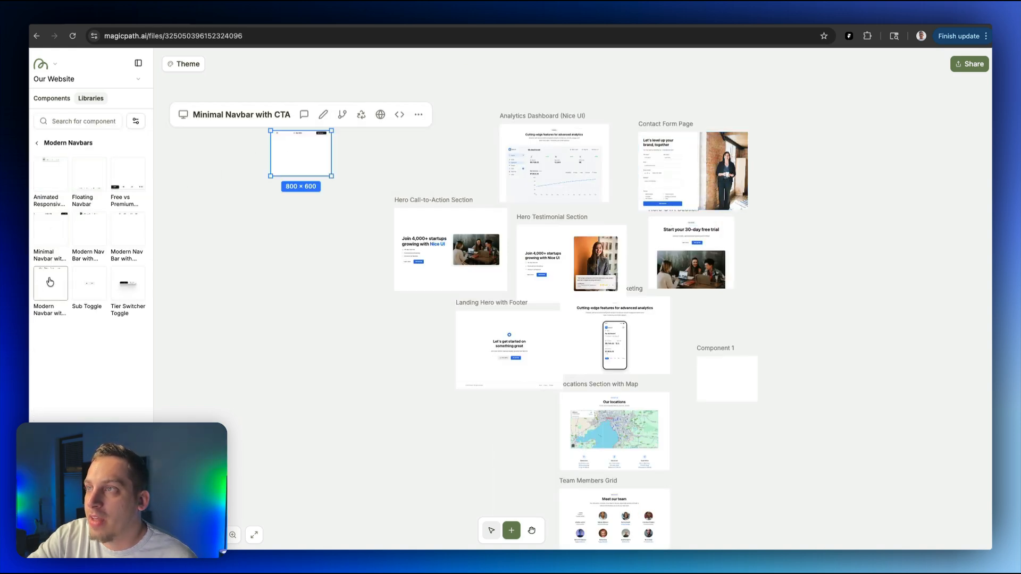
{"action": "left_click_drag", "start_coordinate": [50, 282], "coordinate": [246, 254]}
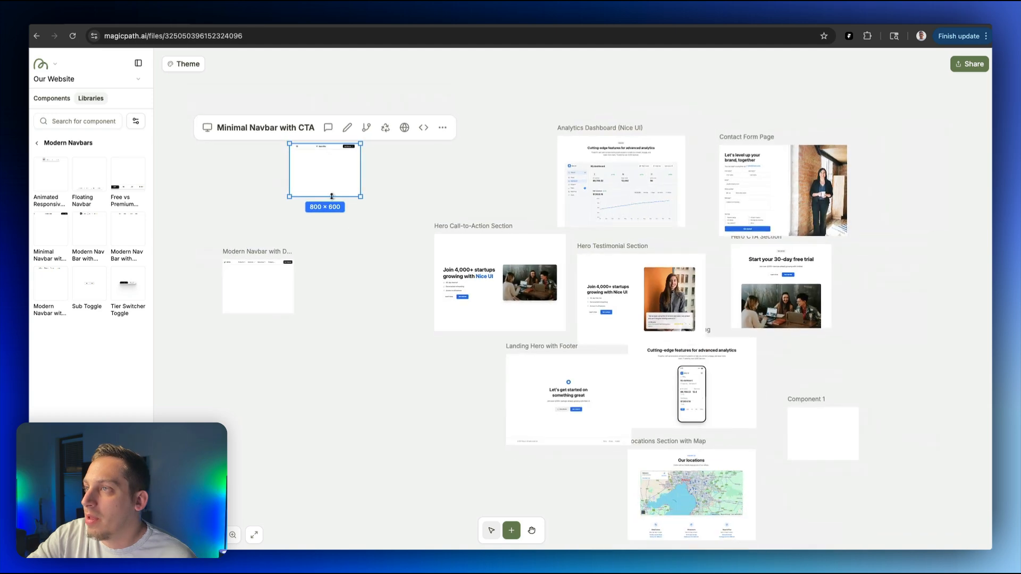
Delete the Minimal Navbar with CTA and move the Hero Call-to-Action Section closer to the remaining navbar
{"action": "right_click", "coordinate": [332, 182]}
{"action": "left_click", "coordinate": [353, 240]}
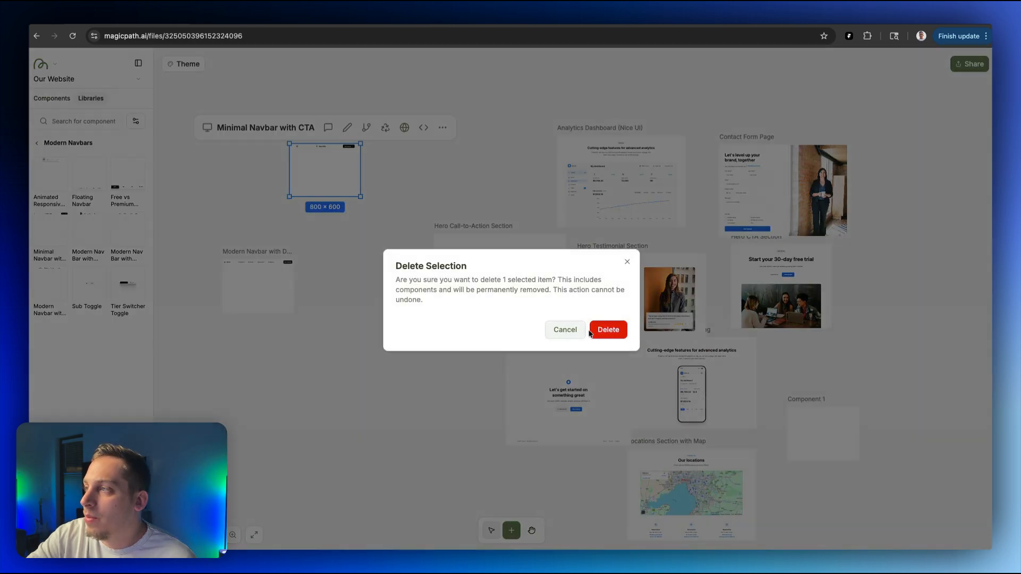
{"action": "left_click", "coordinate": [591, 331]}
{"action": "left_click_drag", "start_coordinate": [527, 244], "coordinate": [472, 244]}
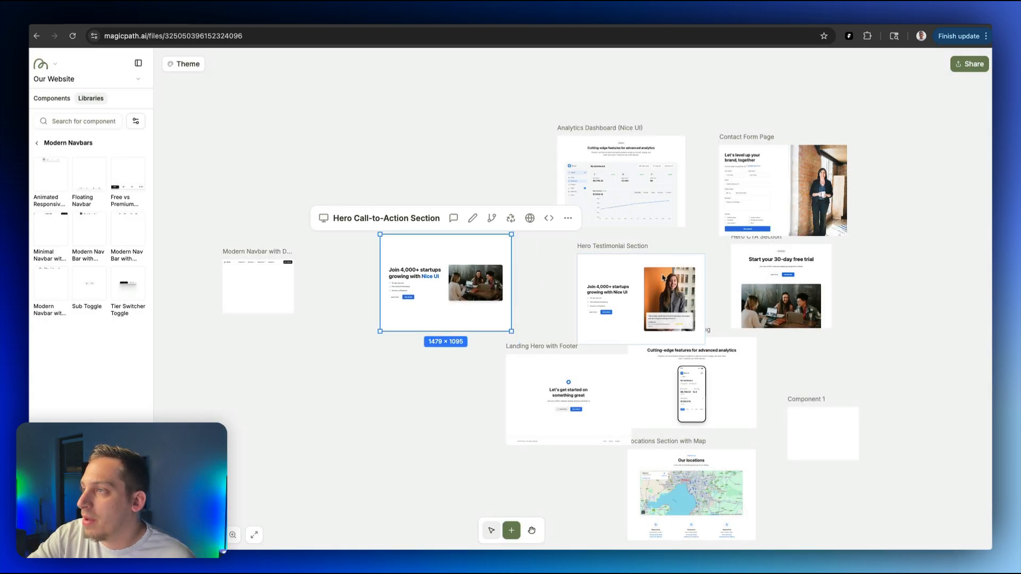
Delete the Hero Testimonial Section and the Hero CTA Section from the canvas
{"action": "left_click_drag", "start_coordinate": [664, 278], "coordinate": [435, 362]}
{"action": "right_click", "coordinate": [436, 363]}
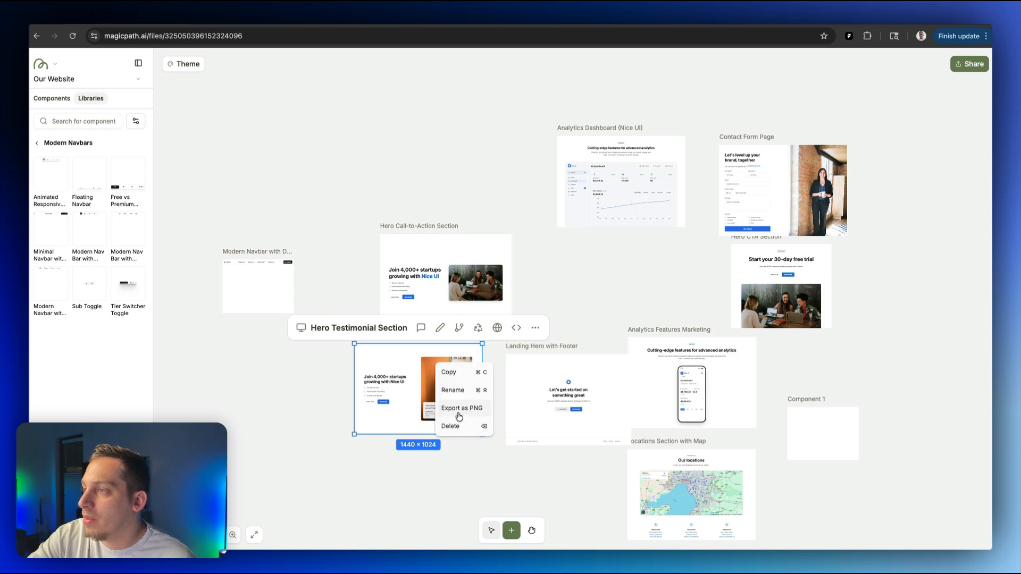
{"action": "left_click", "coordinate": [453, 427]}
{"action": "left_click", "coordinate": [612, 329]}
{"action": "left_click", "coordinate": [762, 312]}
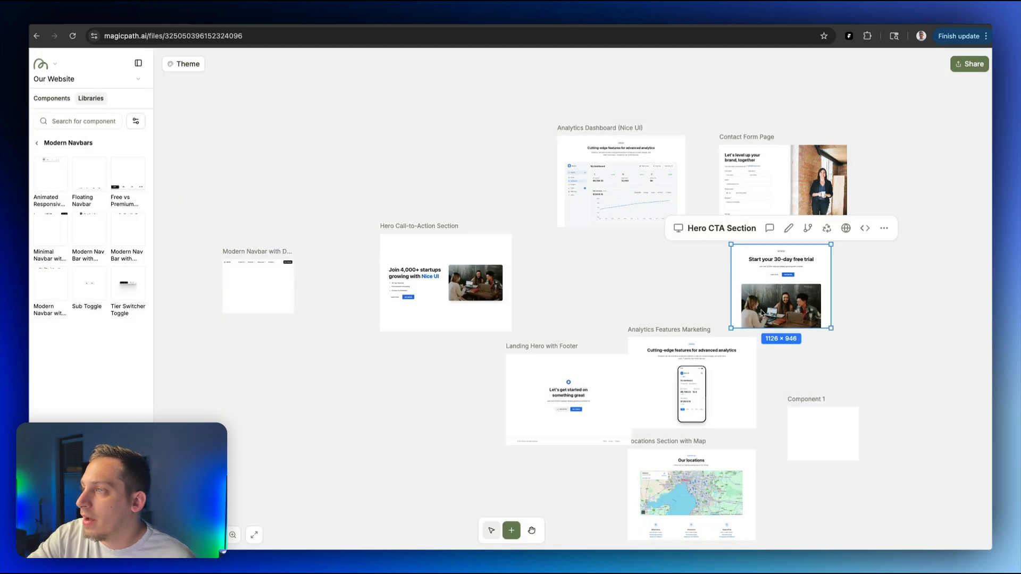
{"action": "right_click", "coordinate": [761, 313]}
{"action": "left_click", "coordinate": [783, 357]}
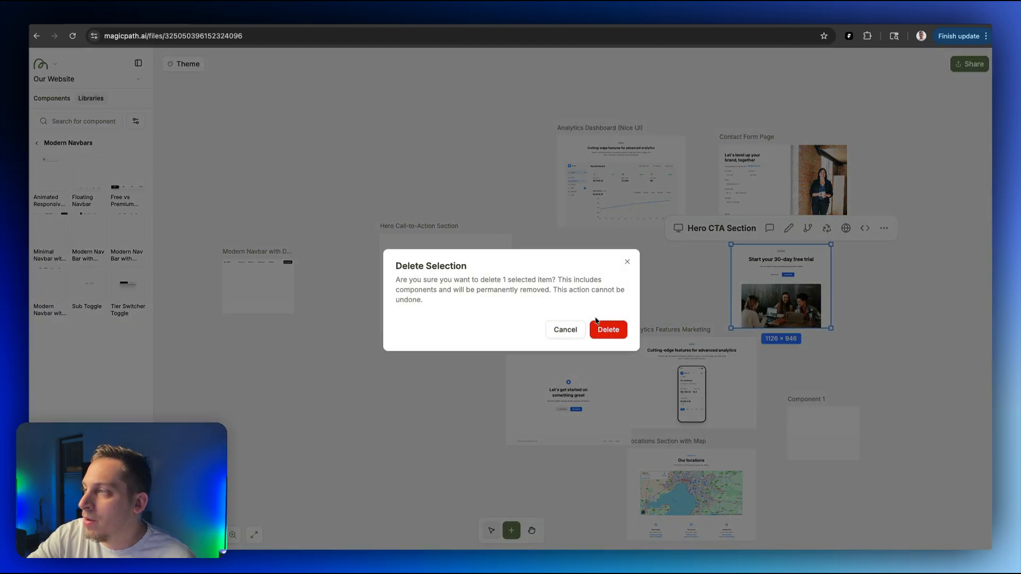
{"action": "left_click", "coordinate": [608, 330]}
Move the Hero Call-to-Action Section directly below the navbar and place the Contact Form Page diagonally below it
{"action": "left_click_drag", "start_coordinate": [485, 289], "coordinate": [330, 387]}
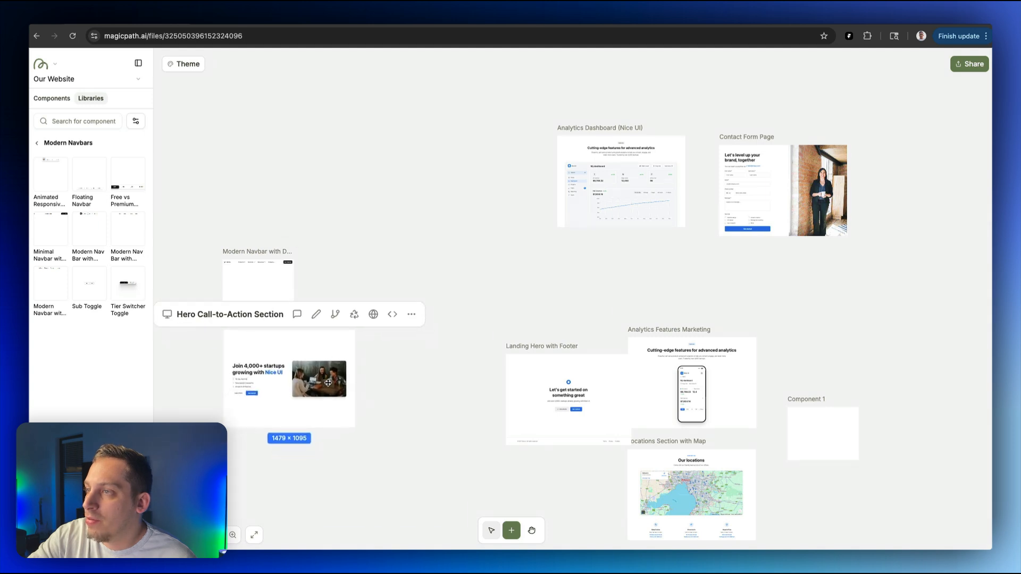
{"action": "left_click", "coordinate": [566, 230]}
{"action": "scroll", "coordinate": [556, 250], "scroll_direction": "down", "scroll_amount": 2}
{"action": "left_click", "coordinate": [736, 179]}
{"action": "left_click_drag", "start_coordinate": [736, 179], "coordinate": [389, 476]}
Delete the Landing Hero with Footer component from the canvas
{"action": "left_click", "coordinate": [523, 380]}
{"action": "right_click", "coordinate": [525, 367]}
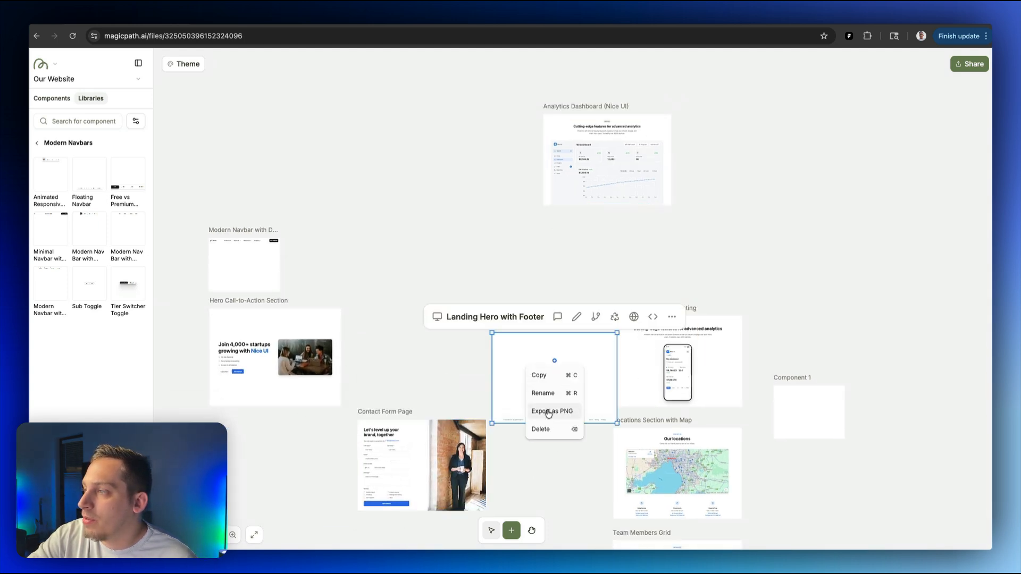
{"action": "left_click", "coordinate": [543, 429]}
{"action": "left_click", "coordinate": [606, 328]}
Add the Newsletter Footer with Links and group the Analytics Features, Locations and Team Members components around the Contact Form Page
{"action": "scroll", "coordinate": [665, 266], "scroll_direction": "down", "scroll_amount": 3}
{"action": "left_click", "coordinate": [703, 211]}
{"action": "left_click_drag", "start_coordinate": [704, 211], "coordinate": [479, 191]}
{"action": "left_click_drag", "start_coordinate": [702, 310], "coordinate": [612, 291]}
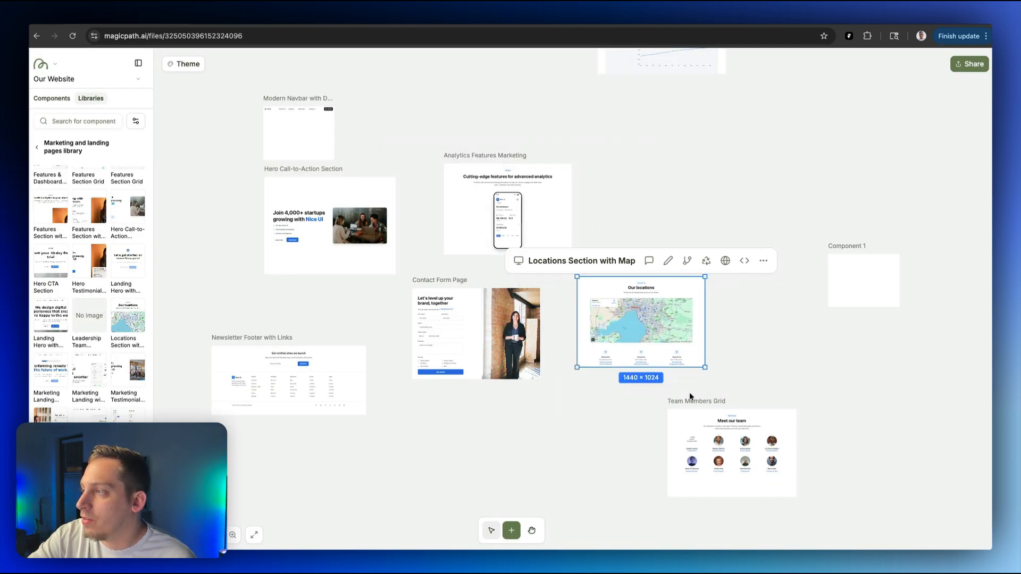
{"action": "left_click_drag", "start_coordinate": [732, 452], "coordinate": [569, 455]}
Resize Component 1 to the Browser preset width of 1440 and stretch its height to about 3882
{"action": "left_click_drag", "start_coordinate": [867, 281], "coordinate": [893, 471]}
{"action": "left_click", "coordinate": [775, 160]}
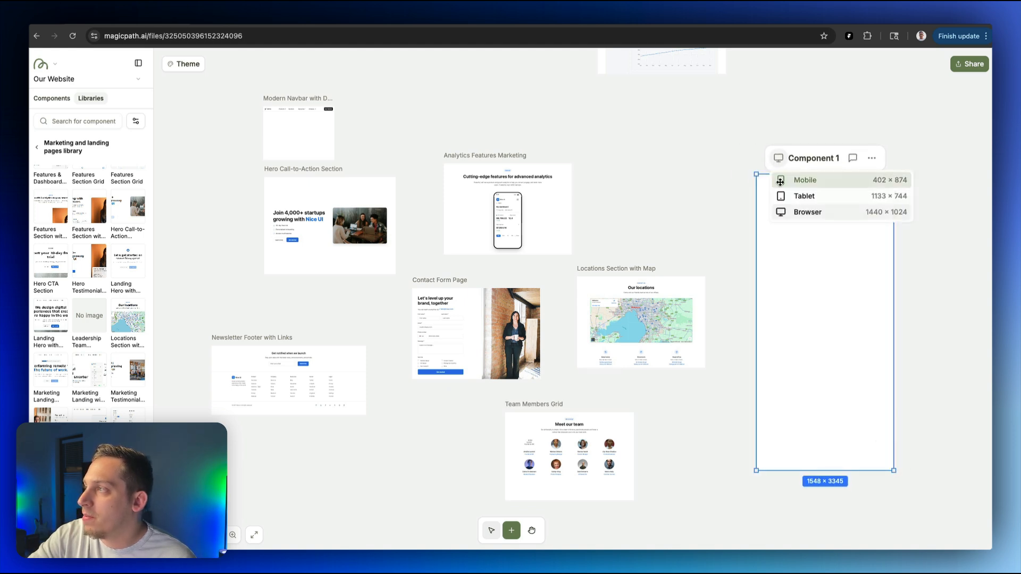
{"action": "left_click", "coordinate": [798, 209]}
{"action": "left_click_drag", "start_coordinate": [821, 267], "coordinate": [844, 519]}
{"action": "scroll", "coordinate": [733, 446], "scroll_direction": "right", "scroll_amount": 2}
{"action": "scroll", "coordinate": [733, 446], "scroll_direction": "right", "scroll_amount": 3}
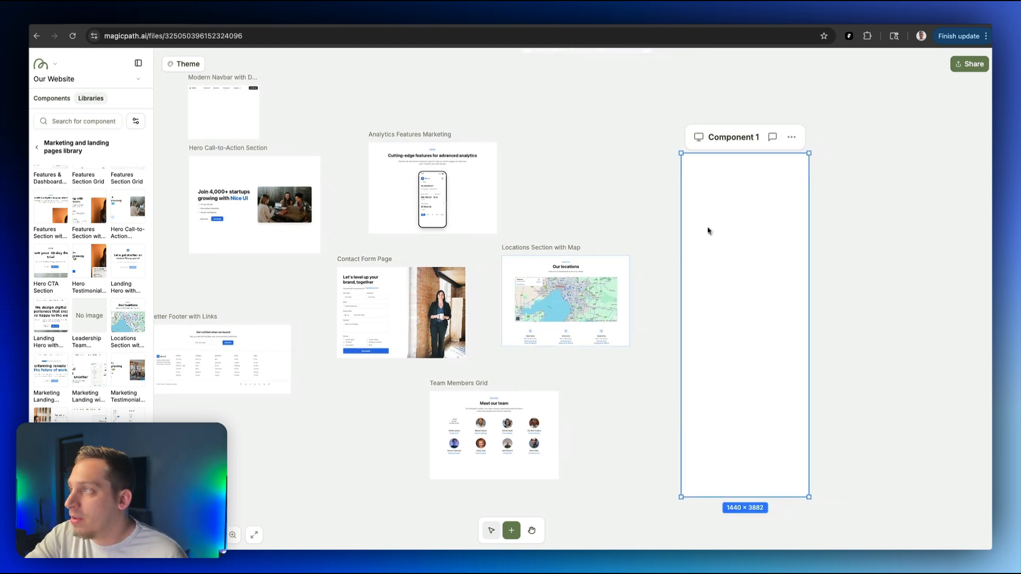
Start an AI prompt for Component 1 with "add the" and a reference to the Modern Navbar with Dropdowns component
{"action": "left_click", "coordinate": [772, 138]}
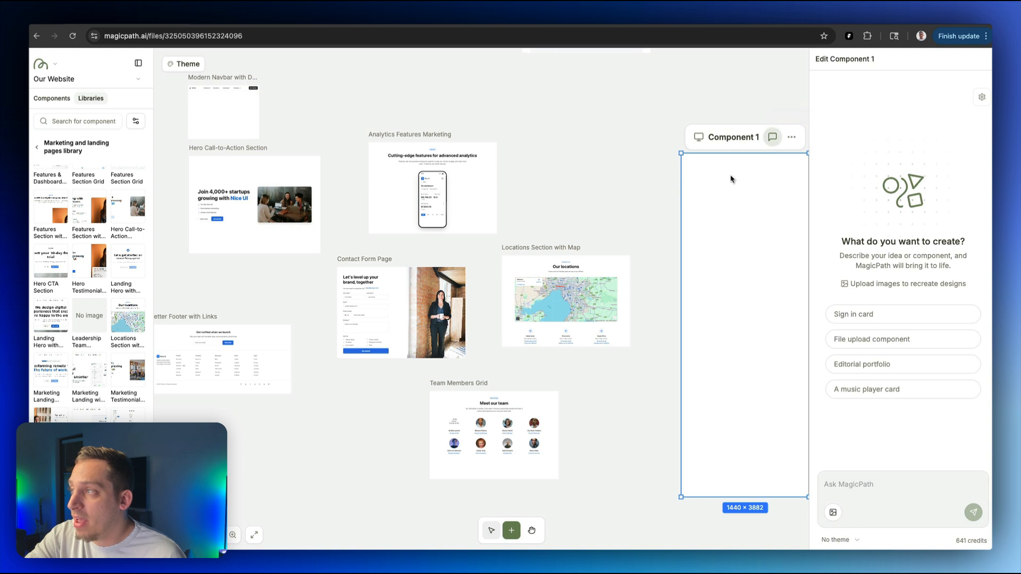
{"action": "scroll", "coordinate": [627, 377], "scroll_direction": "up", "scroll_amount": 1}
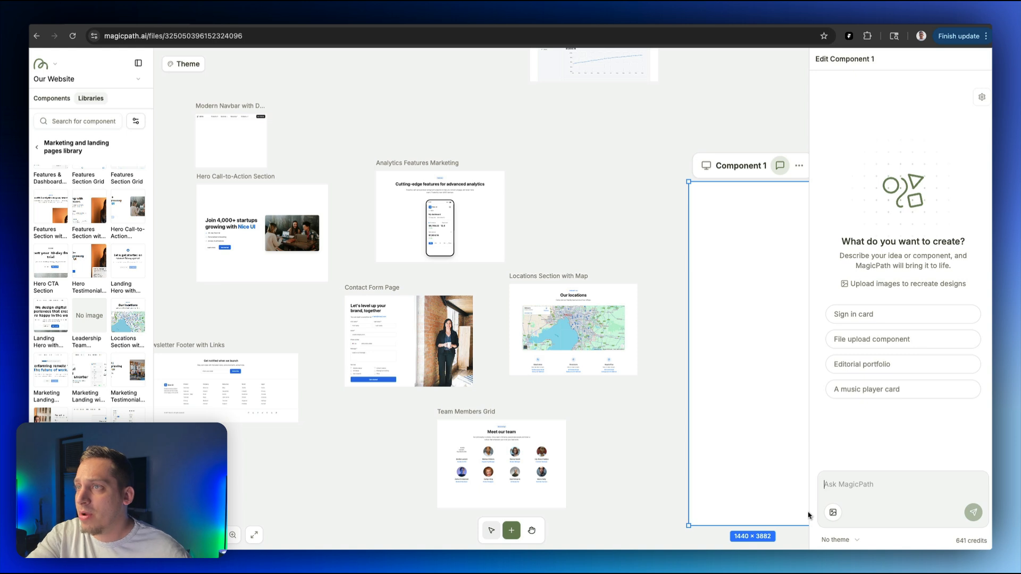
{"action": "type", "text": "add the "}
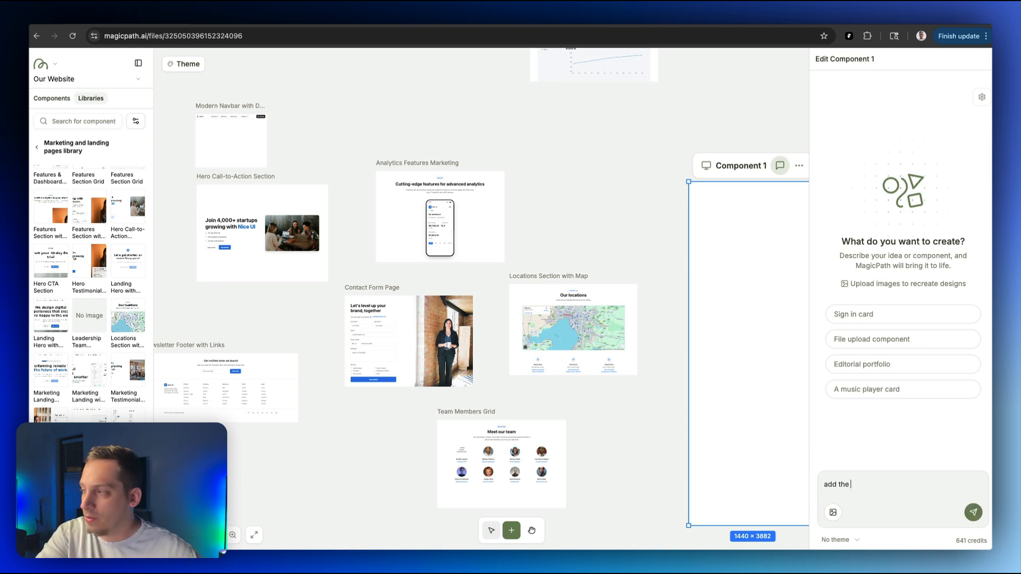
{"action": "type", "text": "@"}
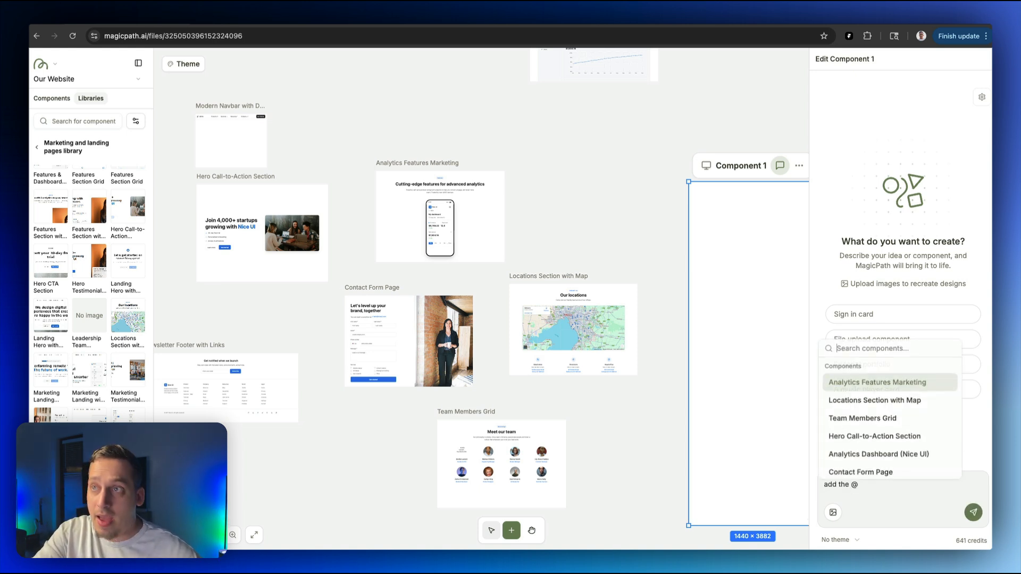
{"action": "type", "text": "modern"}
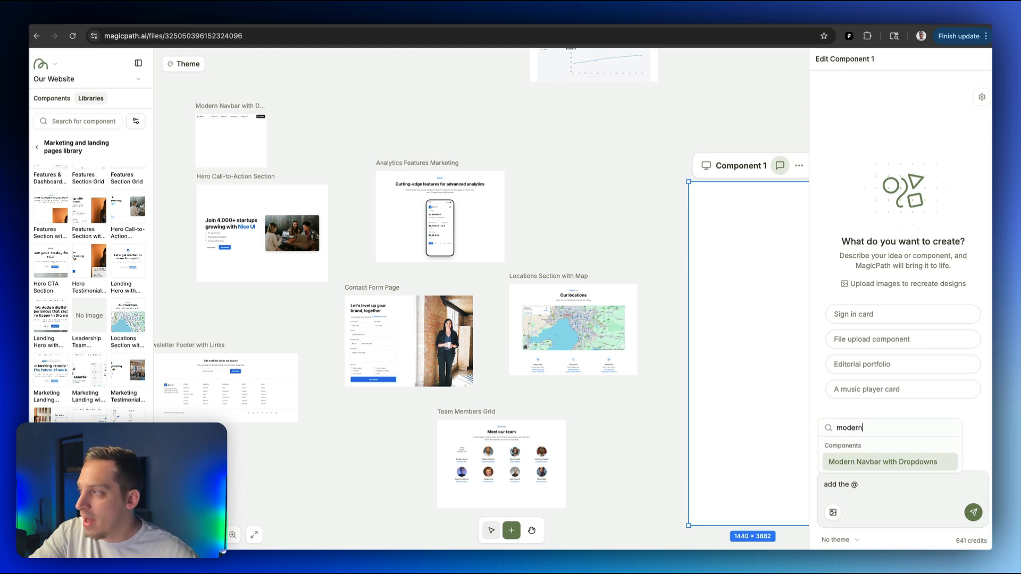
{"action": "left_click", "coordinate": [873, 463]}
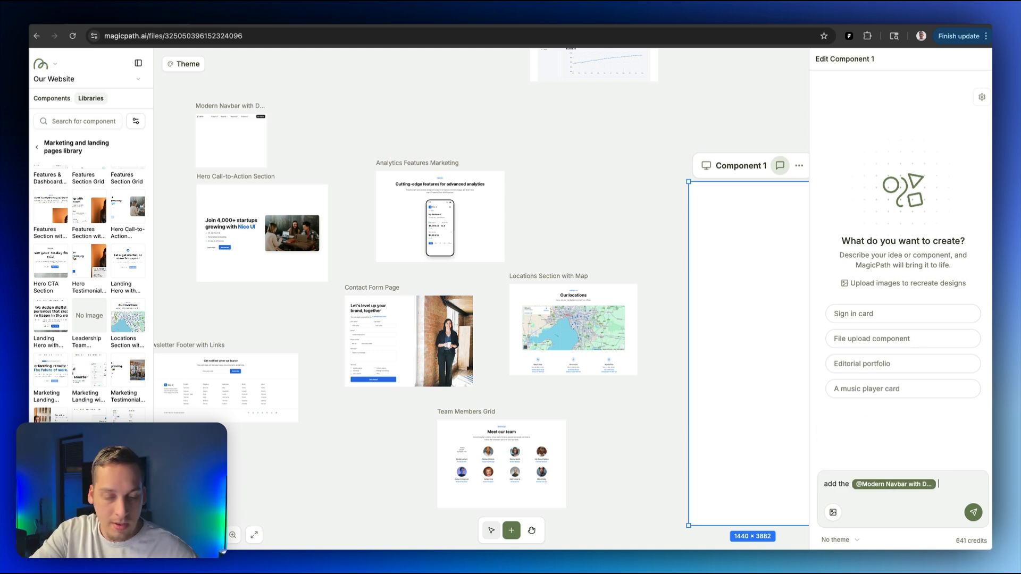
Continue the prompt with "and then the" and a reference to the Hero Call-to-Action Section component
{"action": "type", "text": "and then the"}
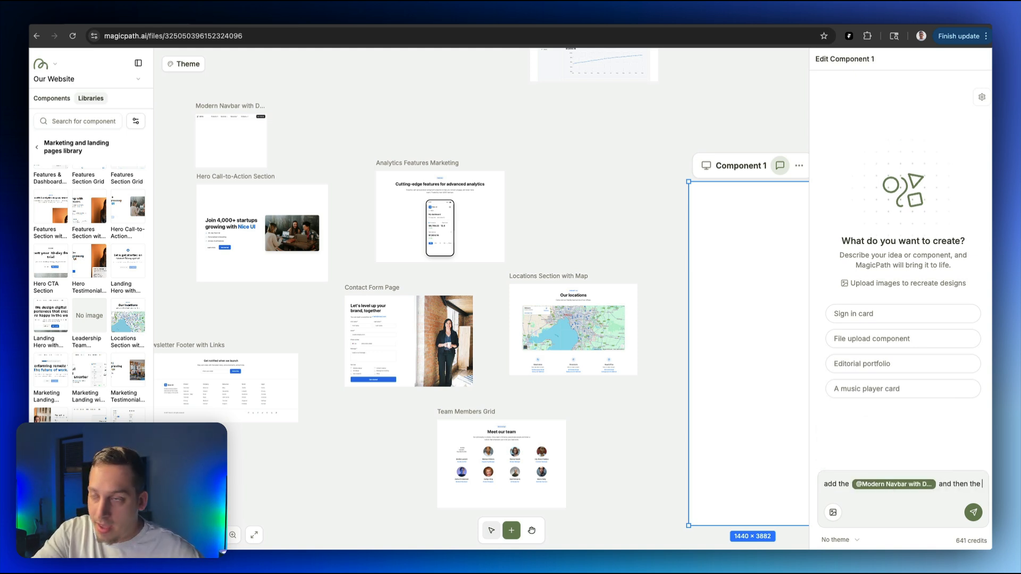
{"action": "type", "text": " @"}
{"action": "type", "text": "hero"}
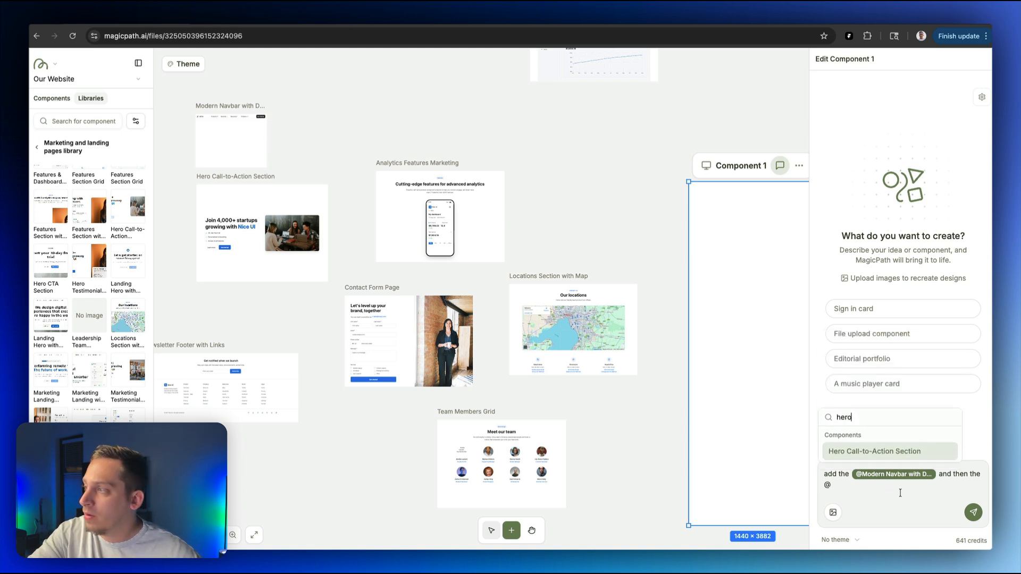
{"action": "left_click", "coordinate": [905, 452]}
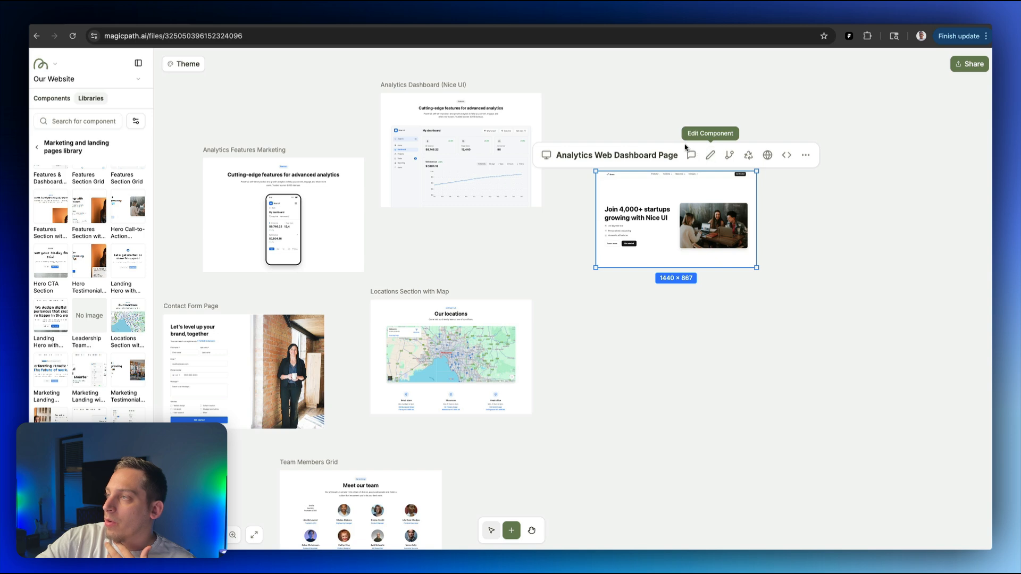
Examine the hero area and the navbar dropdowns of the generated Analytics Web Dashboard Page
{"action": "scroll", "coordinate": [684, 148], "scroll_direction": "up", "scroll_amount": 5}
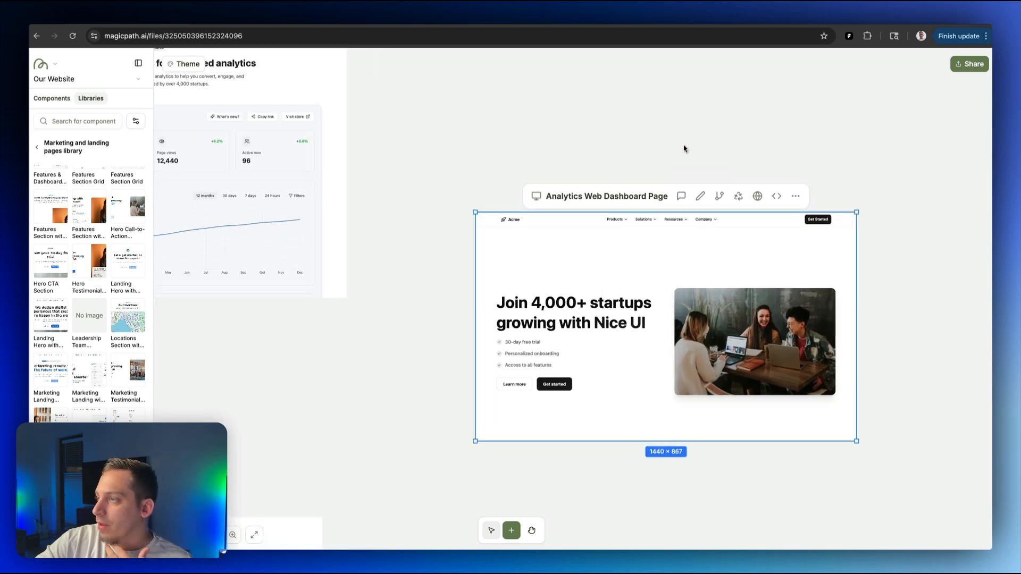
{"action": "scroll", "coordinate": [685, 148], "scroll_direction": "down", "scroll_amount": 2}
{"action": "scroll", "coordinate": [685, 148], "scroll_direction": "right", "scroll_amount": 2}
{"action": "scroll", "coordinate": [759, 141], "scroll_direction": "down", "scroll_amount": 1}
{"action": "scroll", "coordinate": [759, 142], "scroll_direction": "right", "scroll_amount": 1}
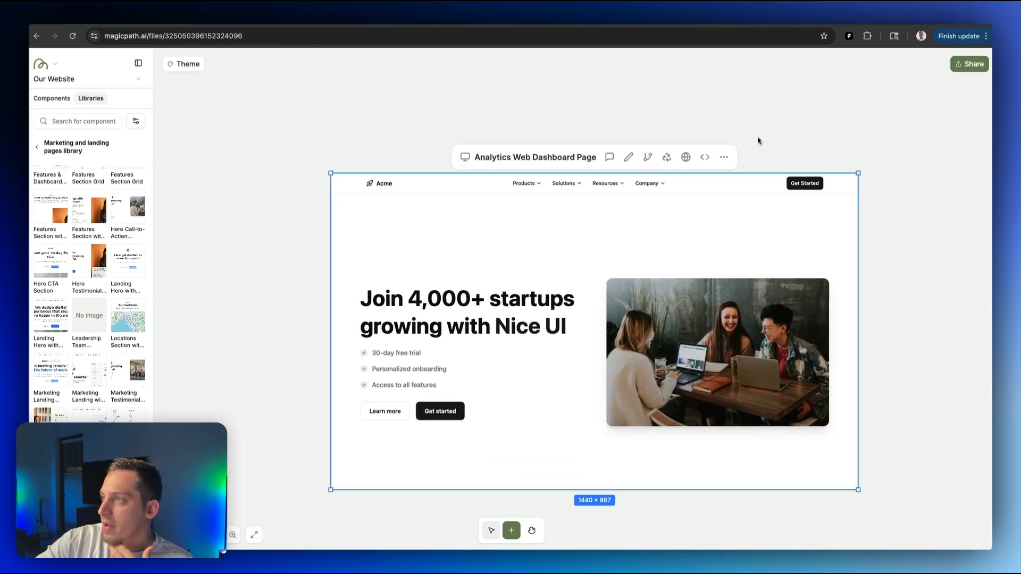
{"action": "mouse_move", "coordinate": [521, 171]}
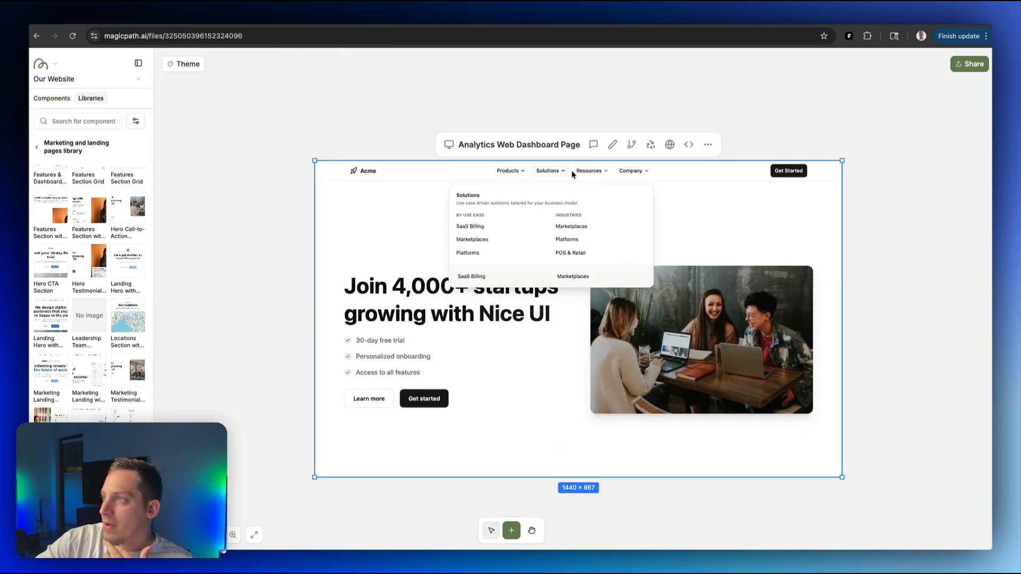
{"action": "mouse_move", "coordinate": [582, 177]}
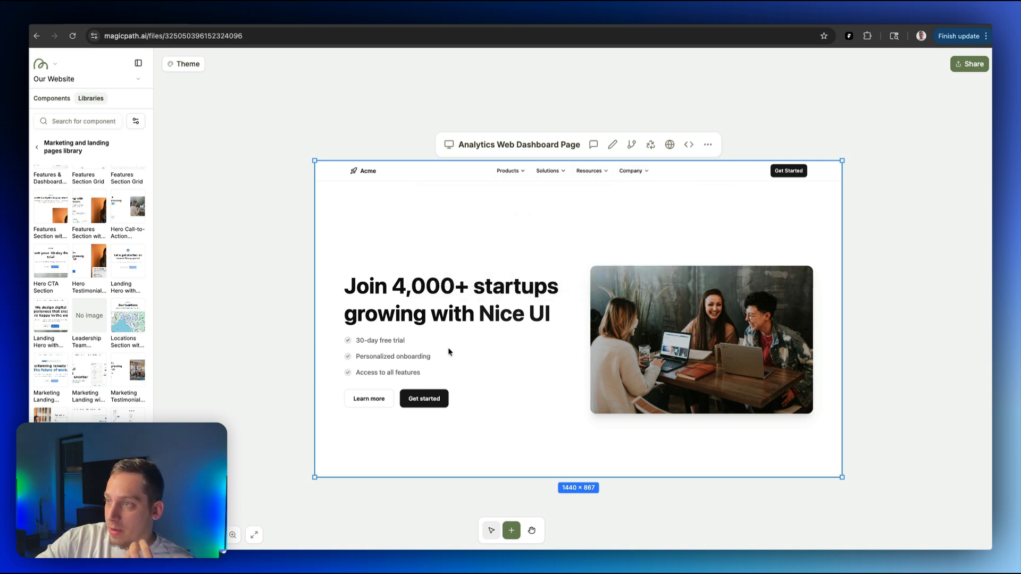
Look through the generated page's dashboard, locations, team, contact form and footer sections
{"action": "scroll", "coordinate": [449, 347], "scroll_direction": "down", "scroll_amount": 8}
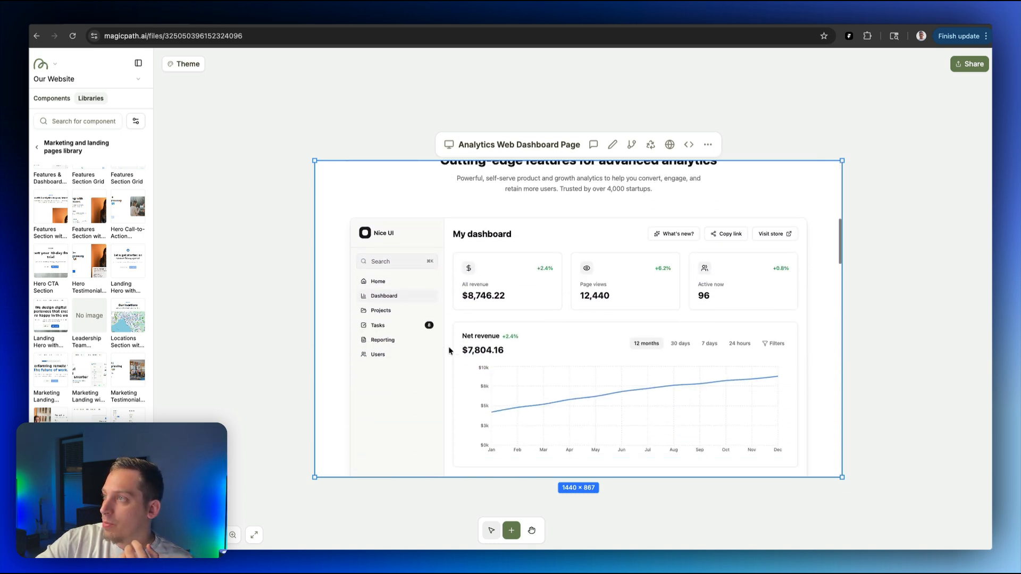
{"action": "scroll", "coordinate": [448, 346], "scroll_direction": "up", "scroll_amount": 1}
{"action": "scroll", "coordinate": [448, 346], "scroll_direction": "down", "scroll_amount": 6}
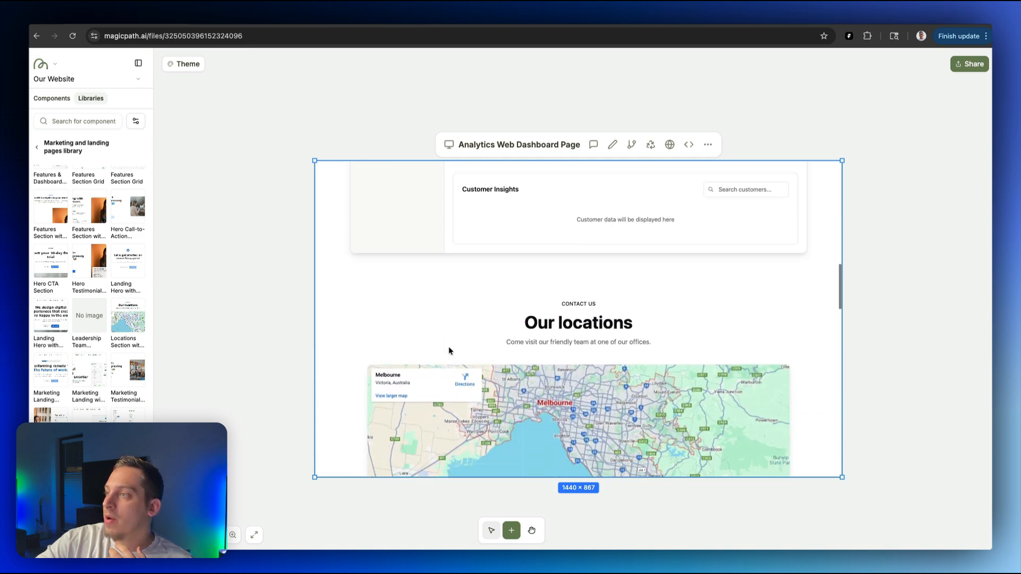
{"action": "scroll", "coordinate": [449, 351], "scroll_direction": "down", "scroll_amount": 3}
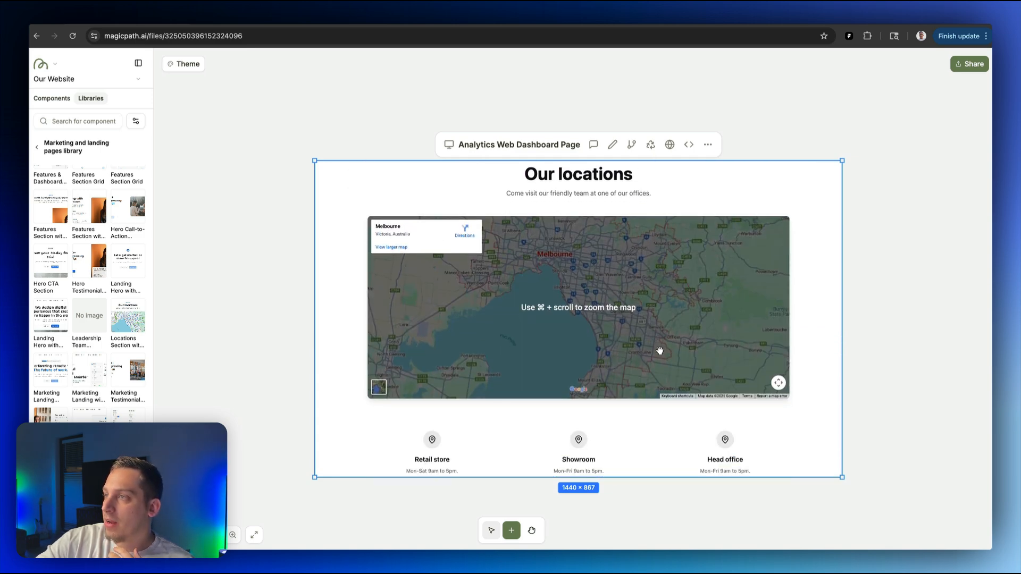
{"action": "scroll", "coordinate": [647, 460], "scroll_direction": "down", "scroll_amount": 2}
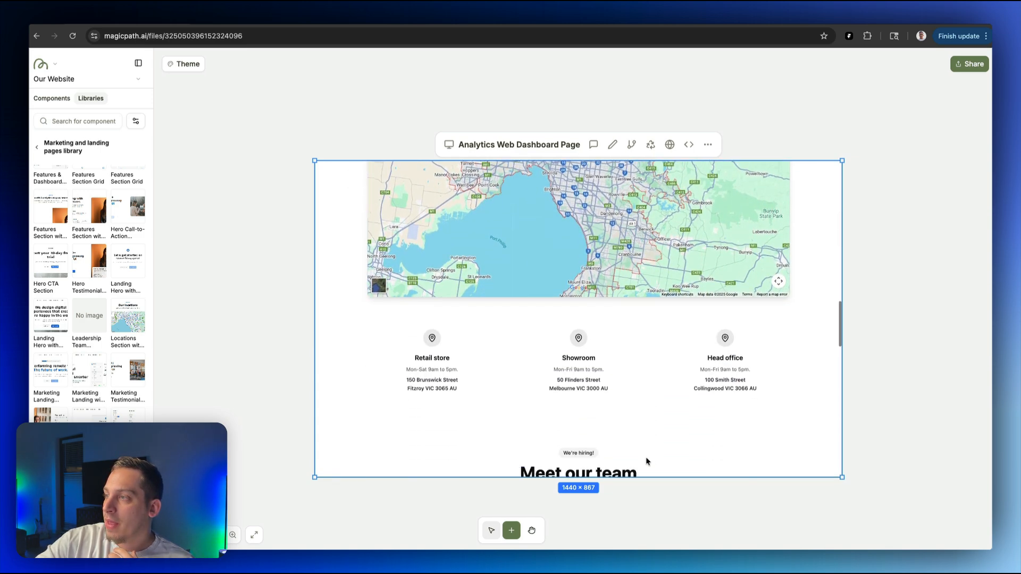
{"action": "scroll", "coordinate": [658, 382], "scroll_direction": "down", "scroll_amount": 3}
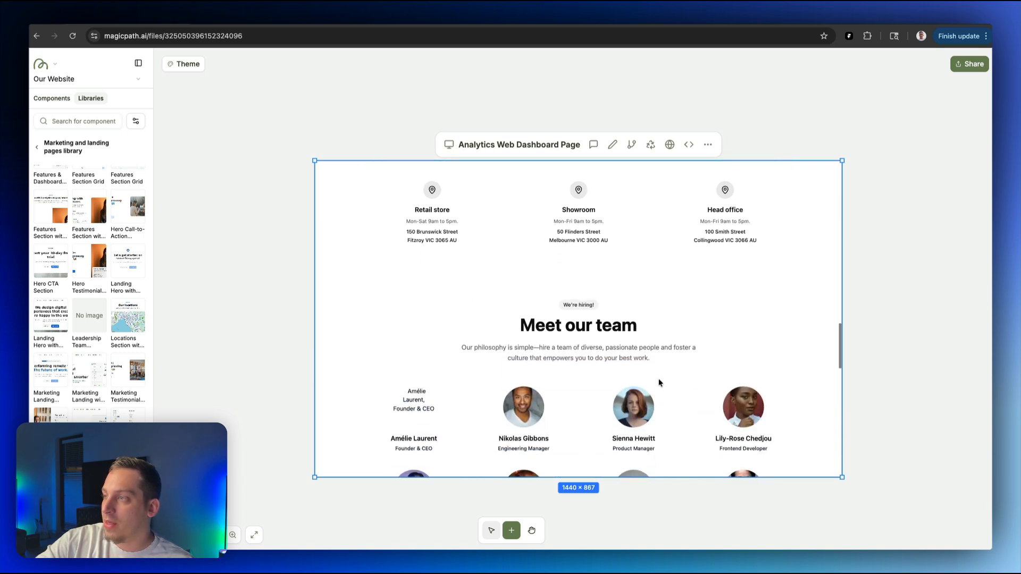
{"action": "scroll", "coordinate": [658, 382], "scroll_direction": "down", "scroll_amount": 5}
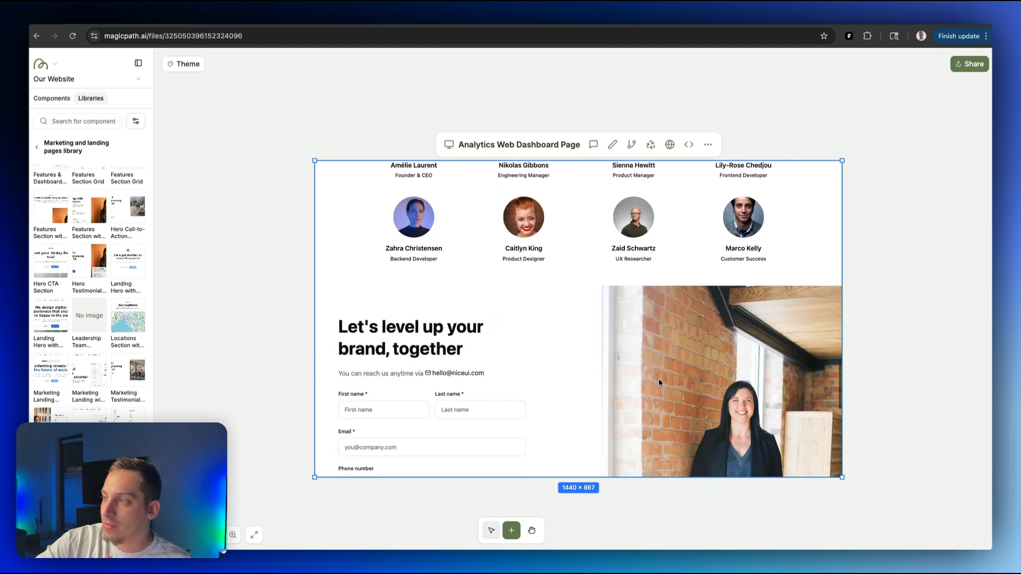
{"action": "scroll", "coordinate": [658, 380], "scroll_direction": "down", "scroll_amount": 5}
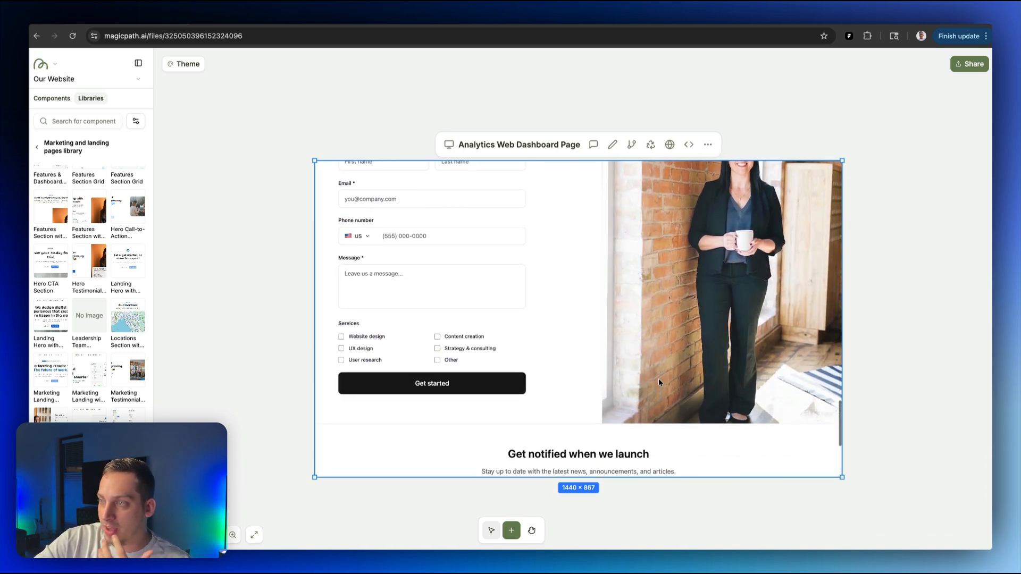
{"action": "scroll", "coordinate": [659, 381], "scroll_direction": "down", "scroll_amount": 2}
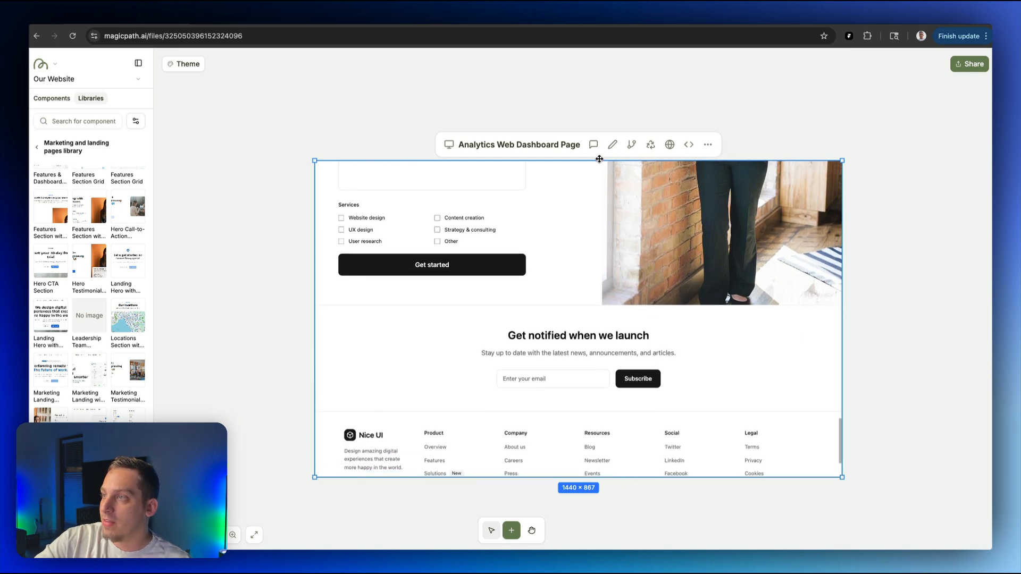
Edit the hero headline's text, replacing the word "Join" with "Unite"
{"action": "scroll", "coordinate": [573, 246], "scroll_direction": "up", "scroll_amount": 5}
{"action": "left_click", "coordinate": [612, 147]}
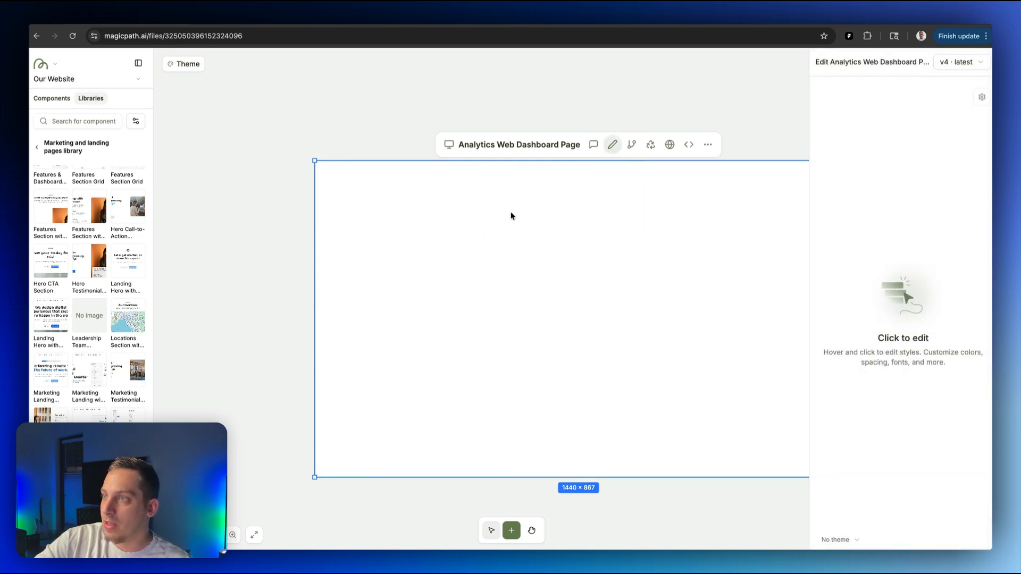
{"action": "left_click", "coordinate": [420, 307]}
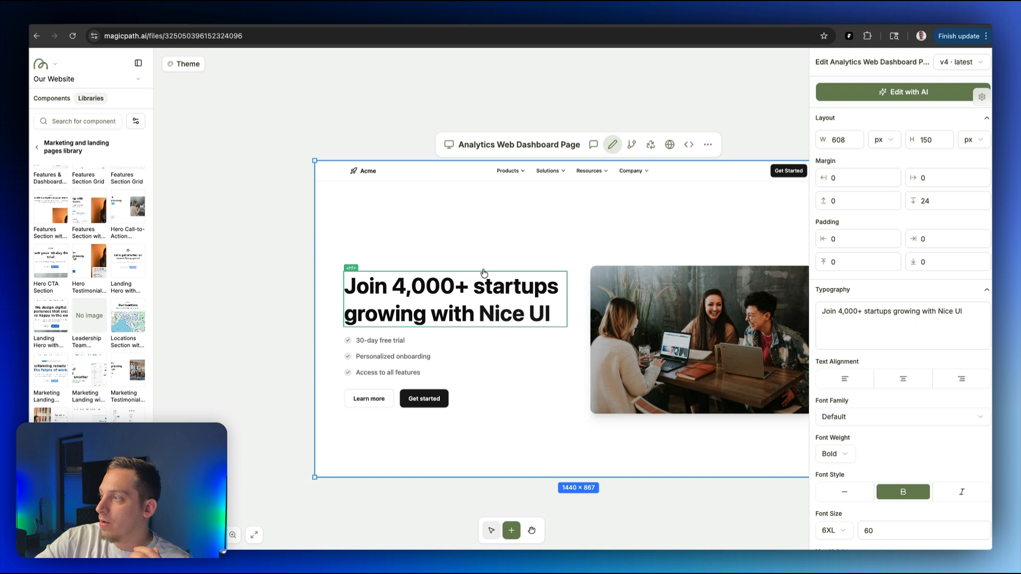
{"action": "scroll", "coordinate": [858, 363], "scroll_direction": "down", "scroll_amount": 5}
{"action": "scroll", "coordinate": [836, 324], "scroll_direction": "up", "scroll_amount": 4}
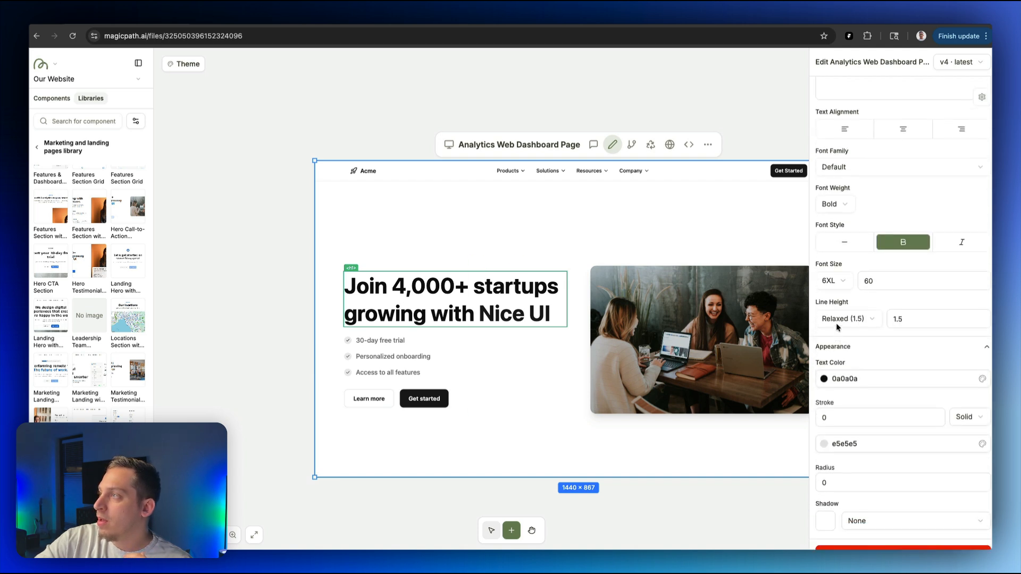
{"action": "left_click", "coordinate": [827, 228]}
{"action": "double_click", "coordinate": [828, 227]}
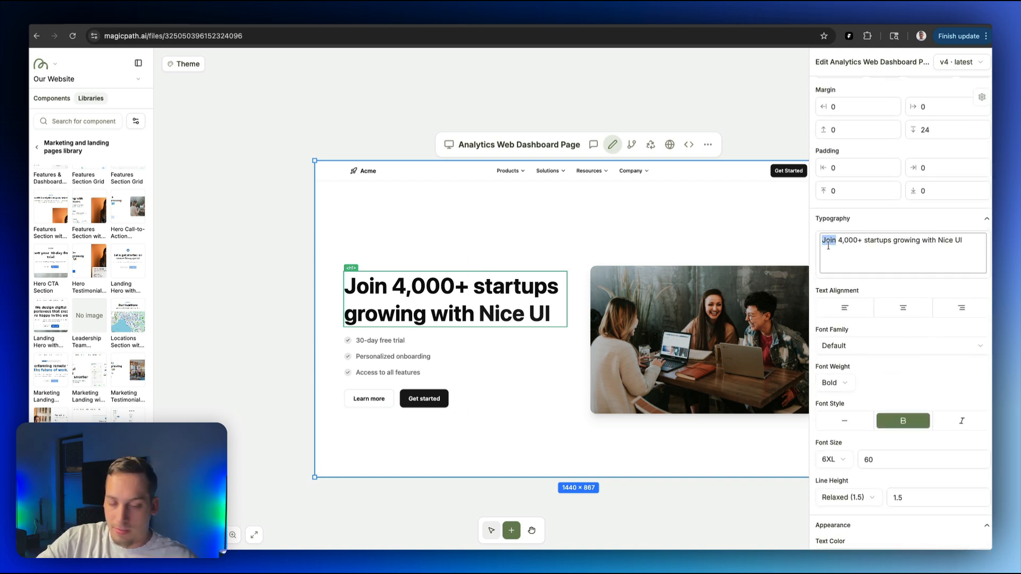
{"action": "type", "text": "Unite"}
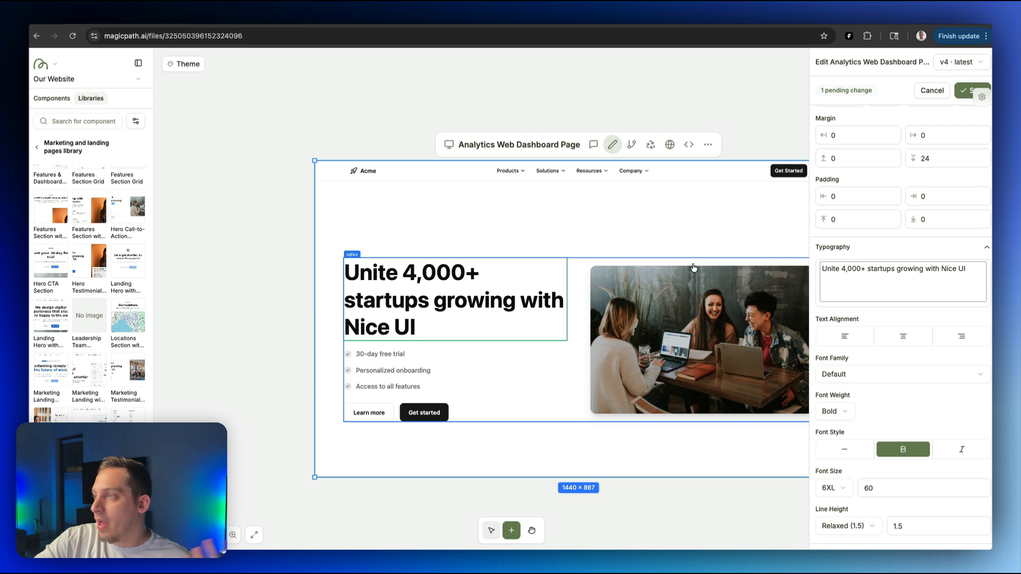
Remove "Unite" from the hero headline and restore "Join" as its first word
{"action": "key", "text": "BackSpace"}
{"action": "key", "text": "BackSpace"}
{"action": "key", "text": "BackSpace"}
{"action": "key", "text": "BackSpace"}
{"action": "key", "text": "BackSpace"}
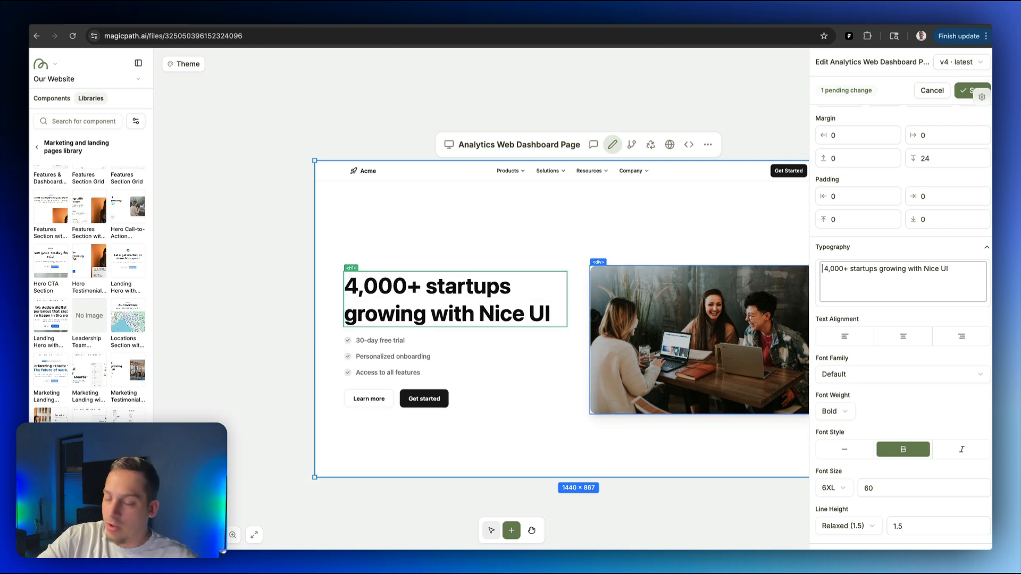
{"action": "type", "text": "Join"}
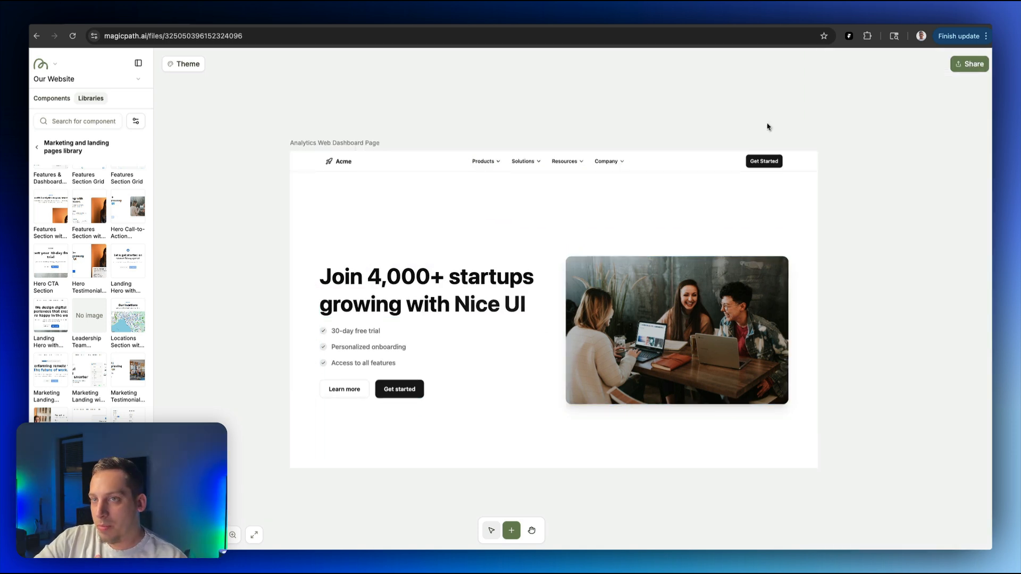
Publish the Analytics Web Dashboard Page to the web and check the live page's address, hero and locations section
{"action": "left_click", "coordinate": [635, 215]}
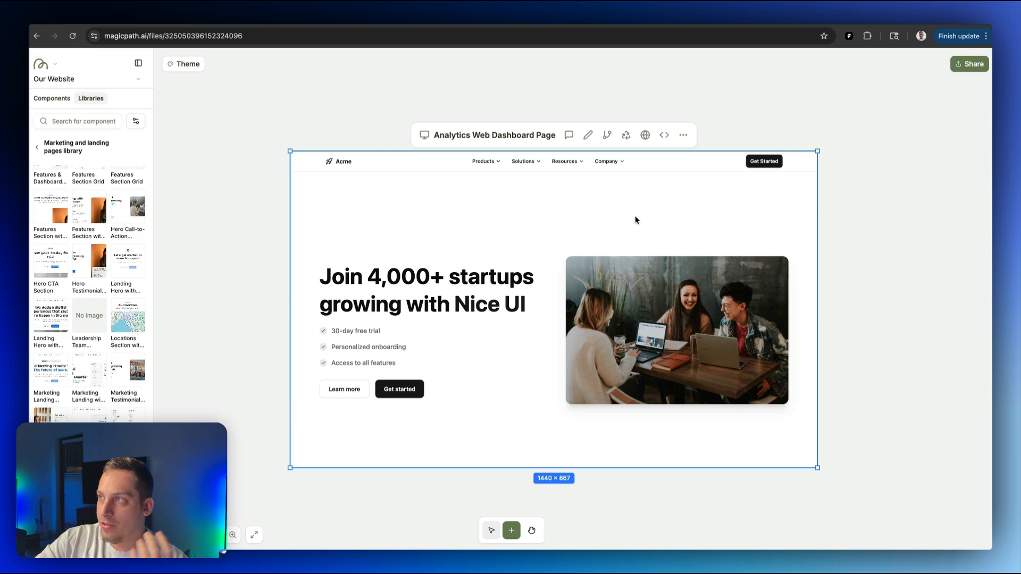
{"action": "left_click", "coordinate": [646, 136]}
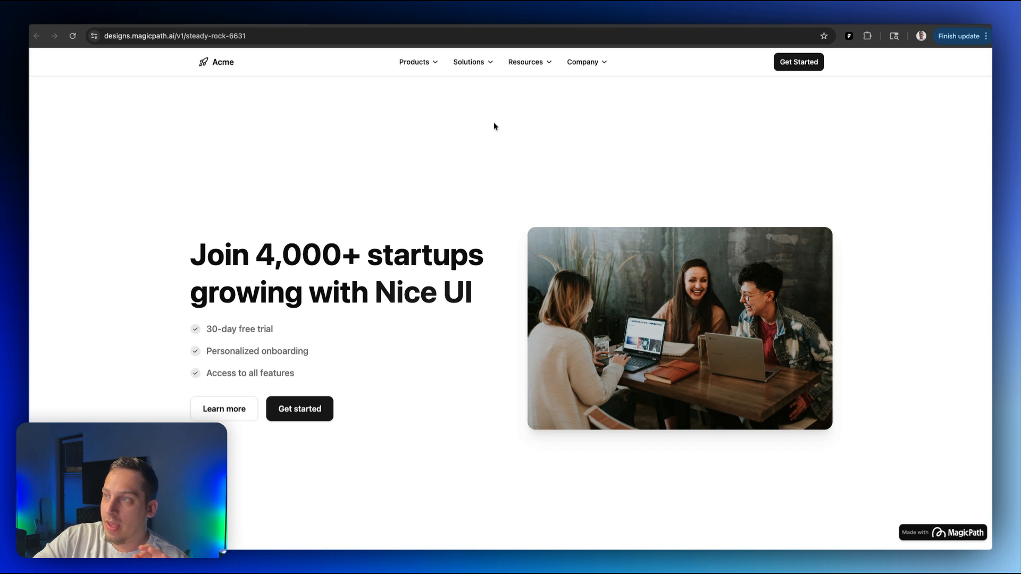
{"action": "left_click", "coordinate": [116, 38]}
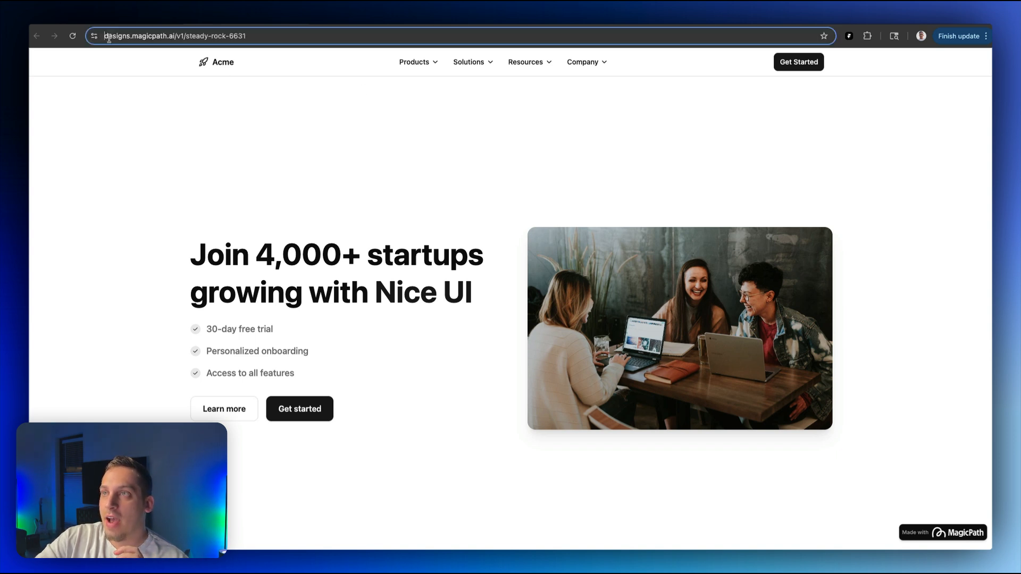
{"action": "left_click", "coordinate": [189, 125]}
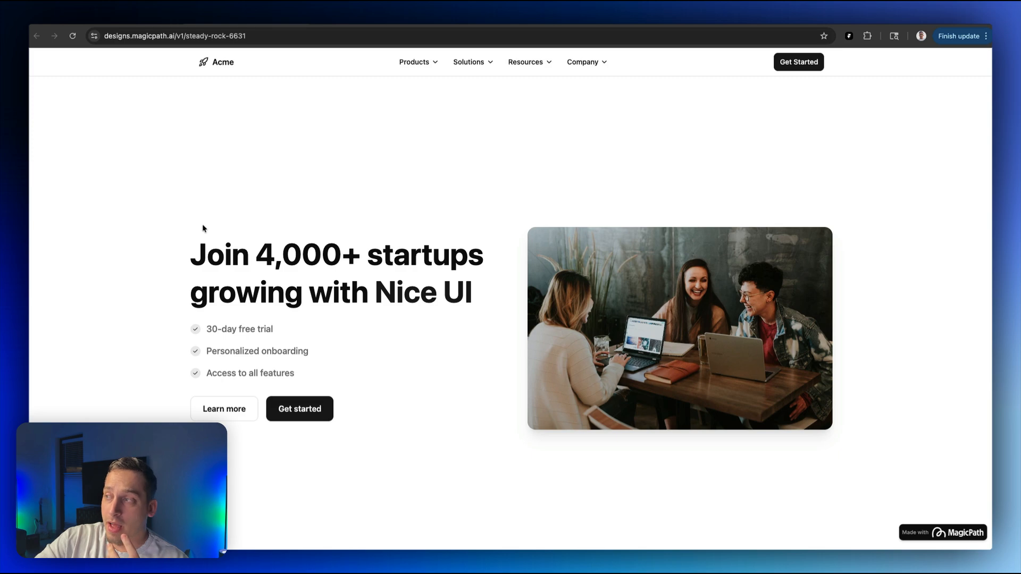
{"action": "scroll", "coordinate": [202, 228], "scroll_direction": "down", "scroll_amount": 2}
{"action": "scroll", "coordinate": [203, 227], "scroll_direction": "down", "scroll_amount": 20}
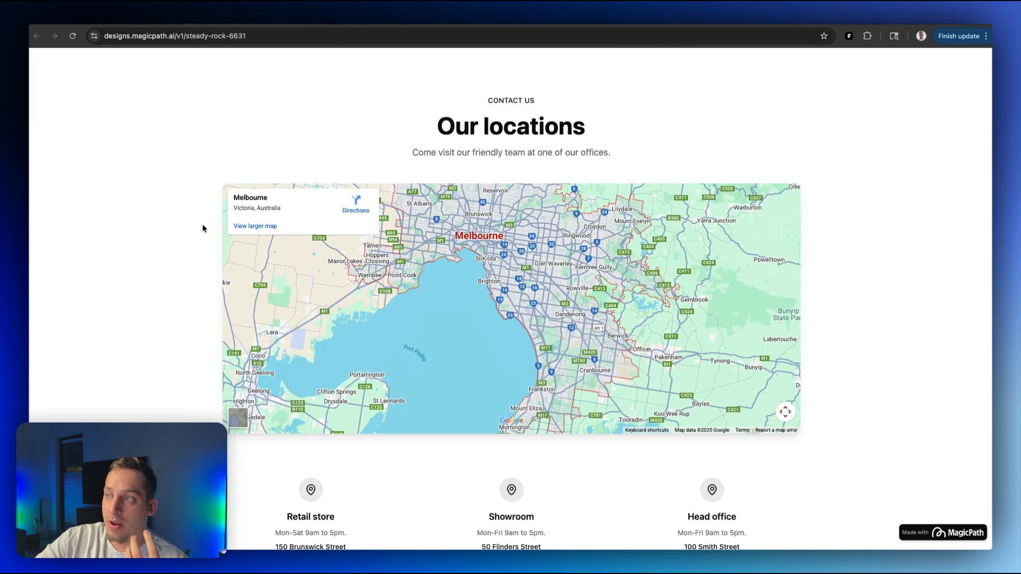
Look through the rest of the live page down to its contact form, newsletter and footer sections
{"action": "scroll", "coordinate": [203, 227], "scroll_direction": "down", "scroll_amount": 20}
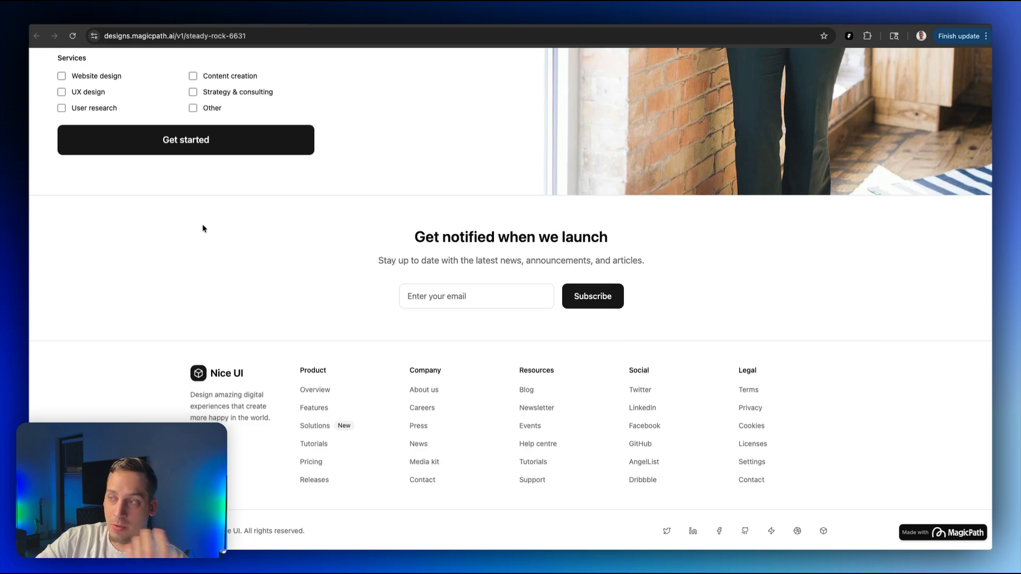
{"action": "scroll", "coordinate": [203, 227], "scroll_direction": "up", "scroll_amount": 20}
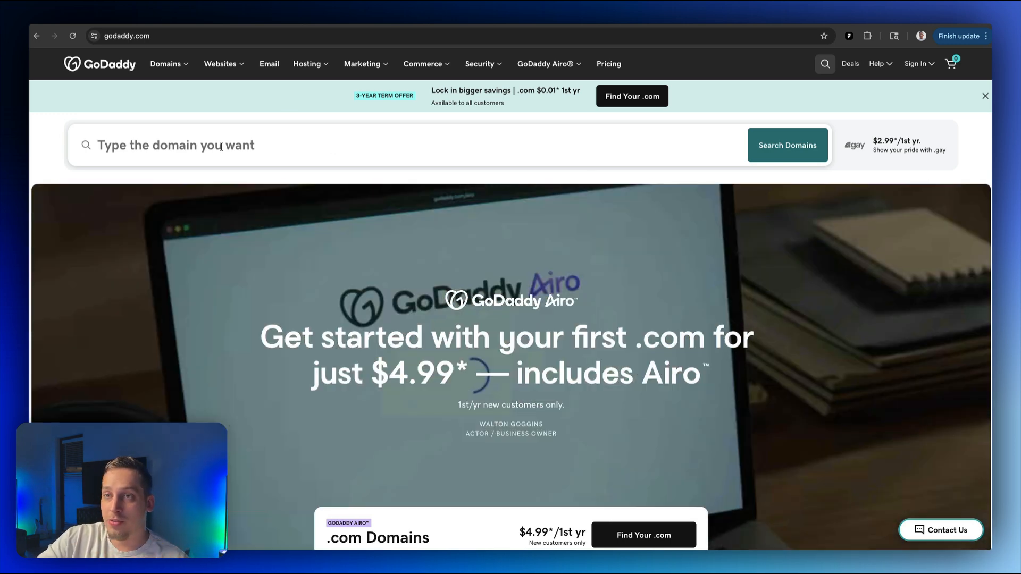
Switch to GoDaddy, search for the domain "gogginsgoggles" and look through the suggested domains and their prices
{"action": "scroll", "coordinate": [222, 147], "scroll_direction": "down", "scroll_amount": 20}
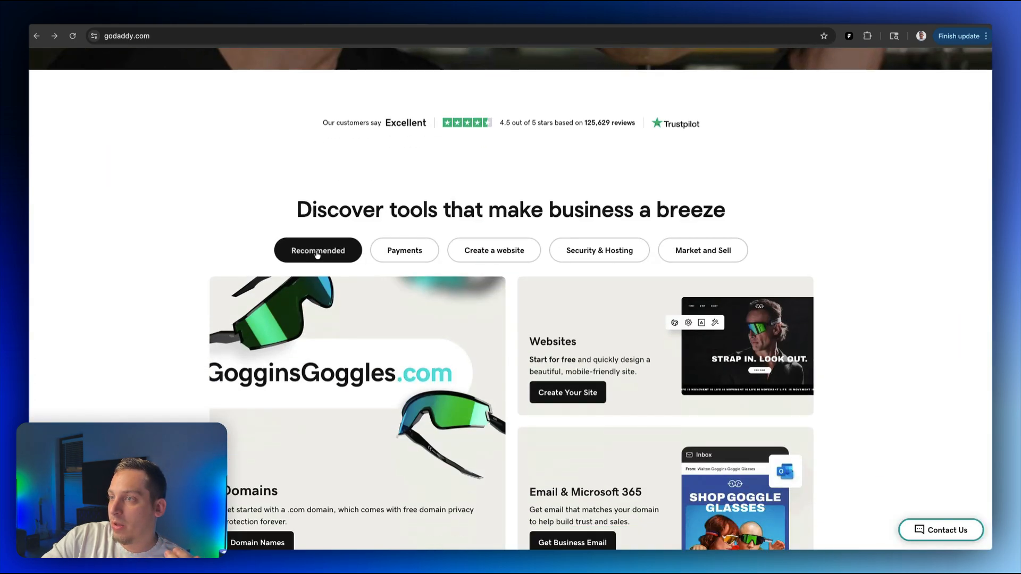
{"action": "scroll", "coordinate": [333, 287], "scroll_direction": "up", "scroll_amount": 20}
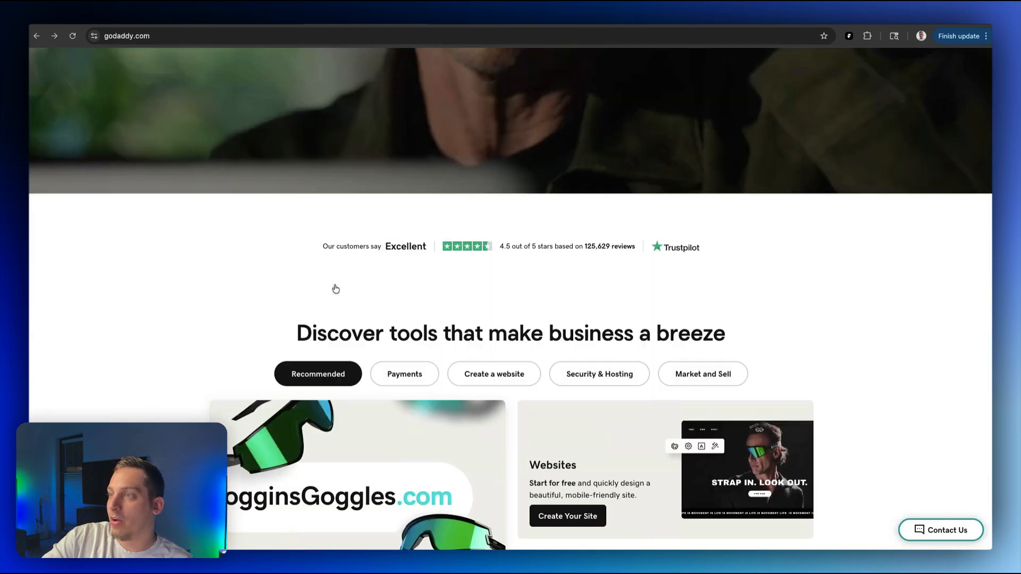
{"action": "left_click", "coordinate": [338, 158]}
{"action": "type", "text": "go"}
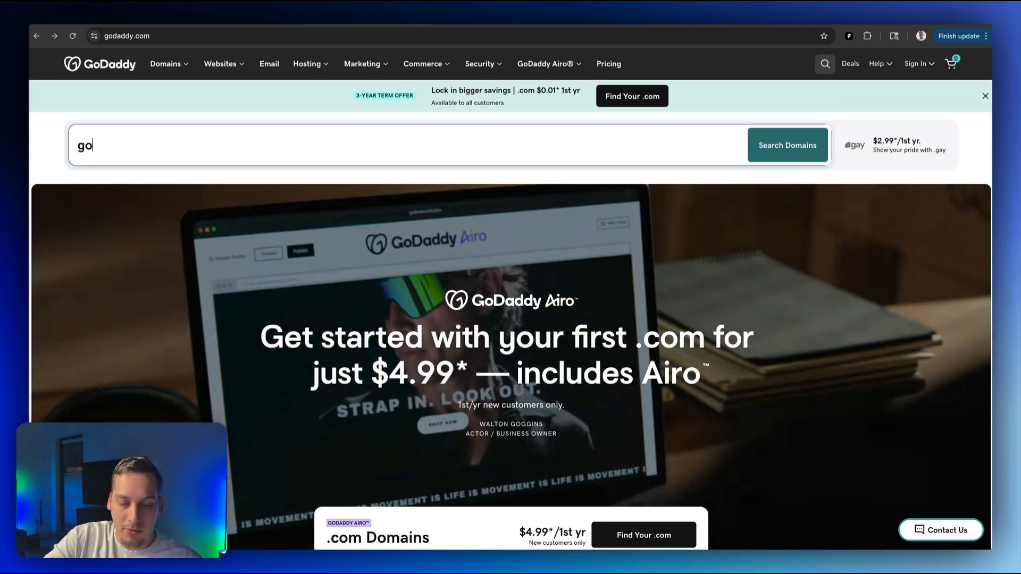
{"action": "type", "text": "gginsgoggles"}
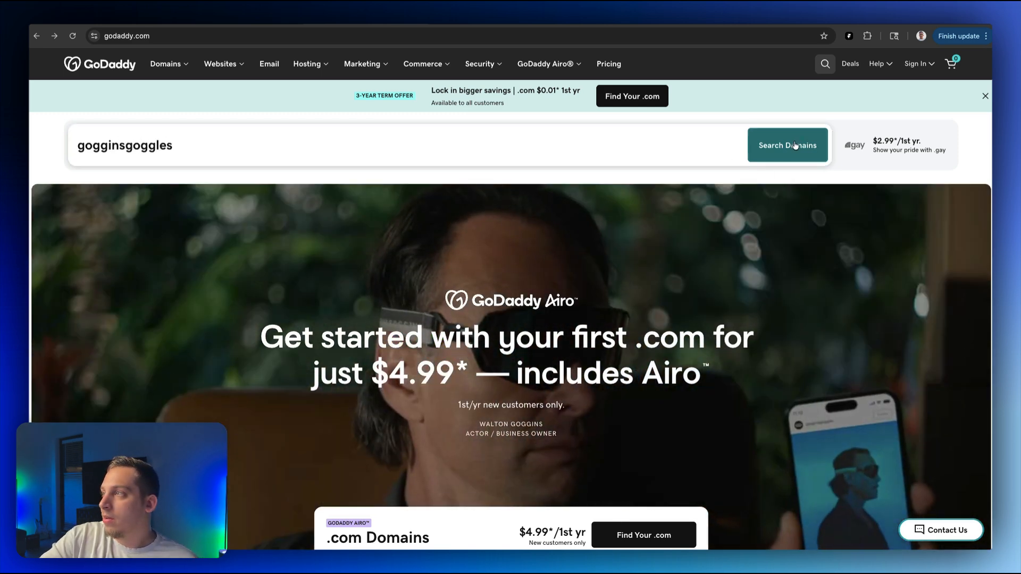
{"action": "left_click", "coordinate": [787, 145]}
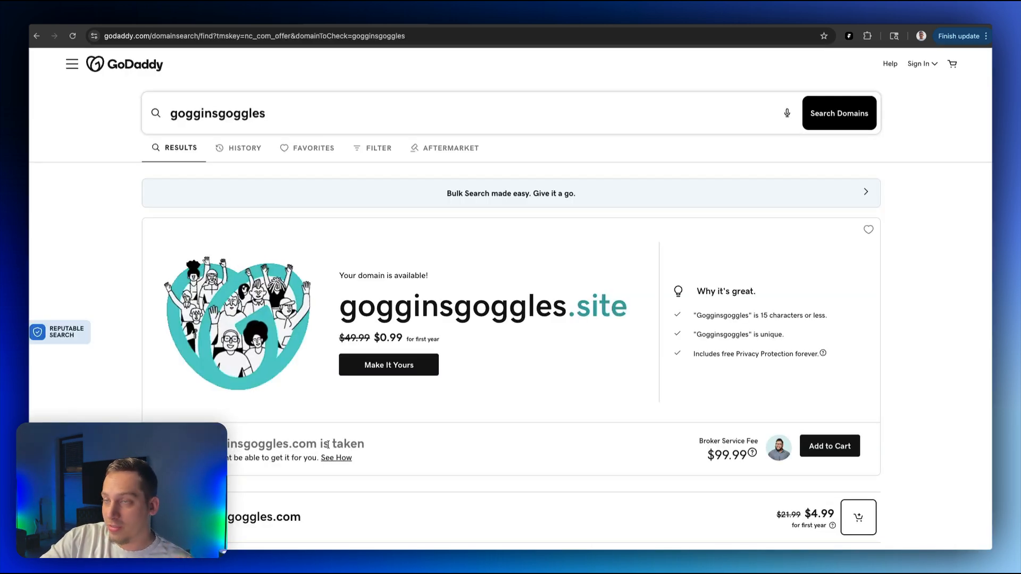
{"action": "scroll", "coordinate": [394, 443], "scroll_direction": "down", "scroll_amount": 5}
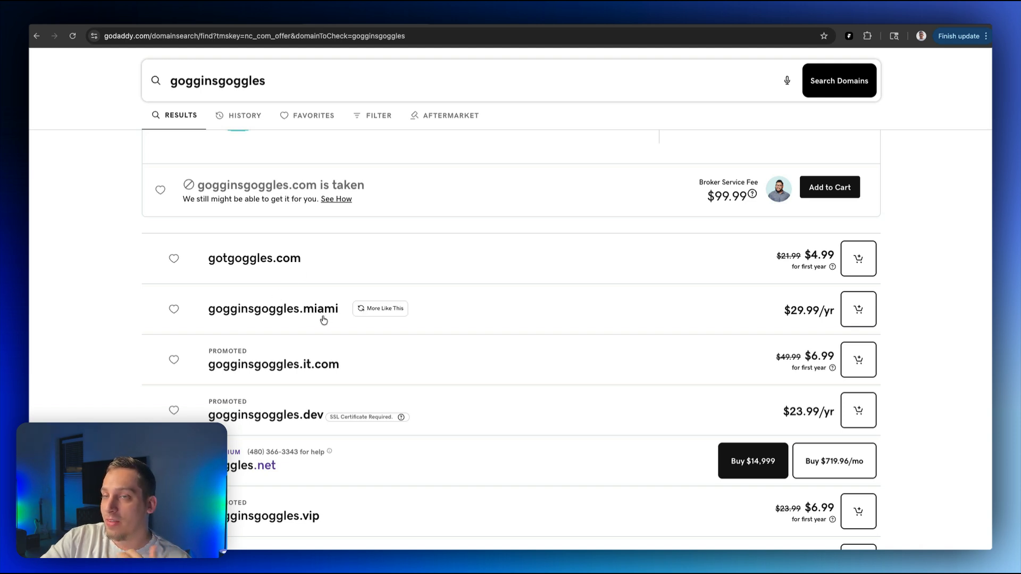
{"action": "scroll", "coordinate": [301, 327], "scroll_direction": "down", "scroll_amount": 6}
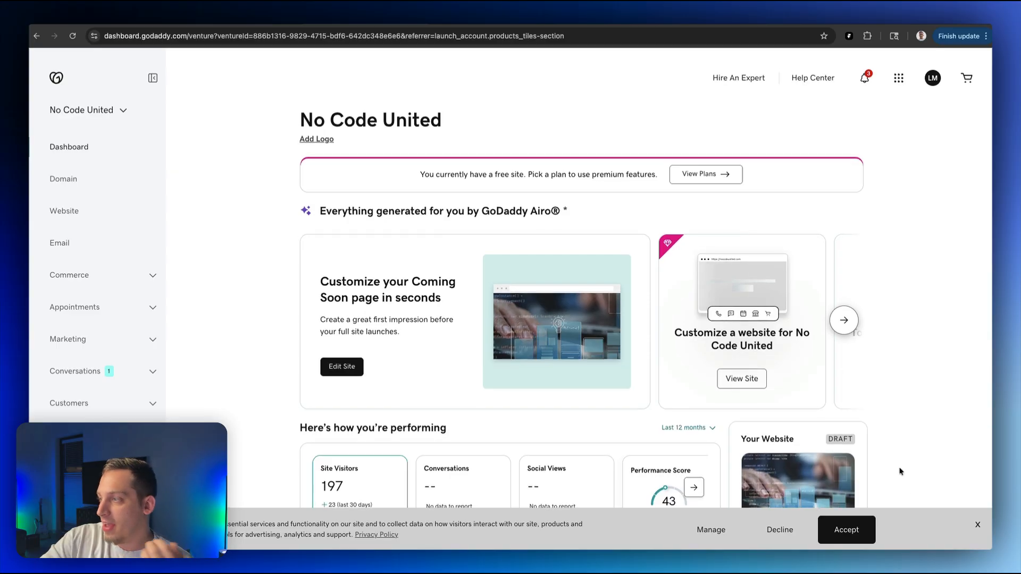
Look through the No Code United dashboard in GoDaddy, including the site performance and website sections
{"action": "scroll", "coordinate": [786, 422], "scroll_direction": "down", "scroll_amount": 5}
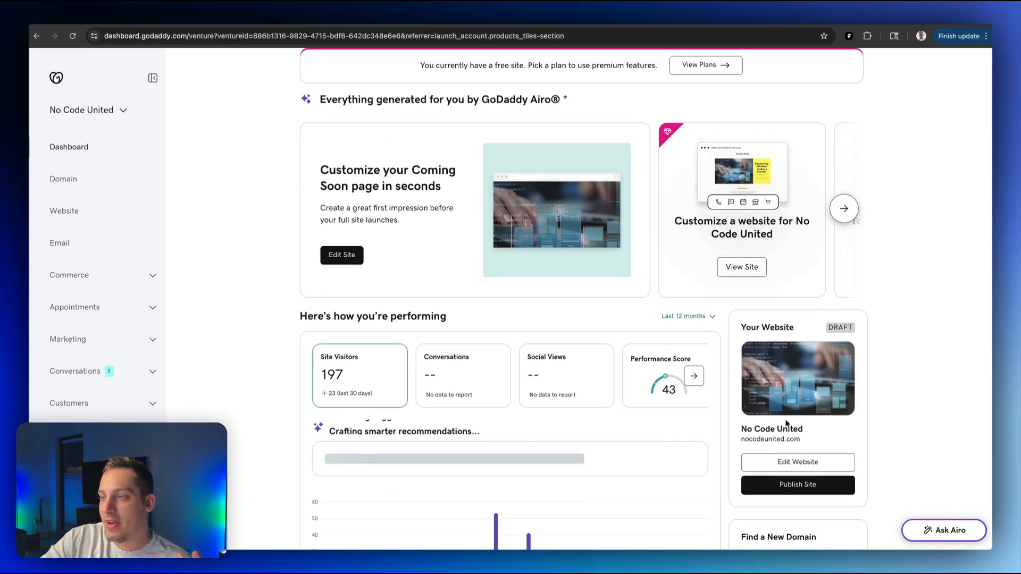
{"action": "scroll", "coordinate": [728, 390], "scroll_direction": "down", "scroll_amount": 5}
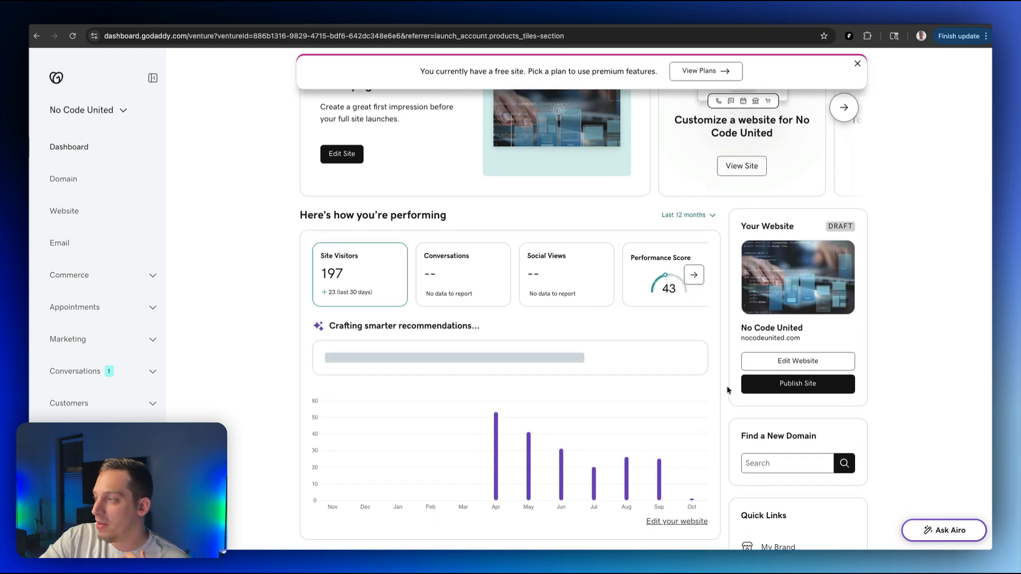
{"action": "scroll", "coordinate": [702, 392], "scroll_direction": "up", "scroll_amount": 3}
{"action": "scroll", "coordinate": [702, 393], "scroll_direction": "up", "scroll_amount": 5}
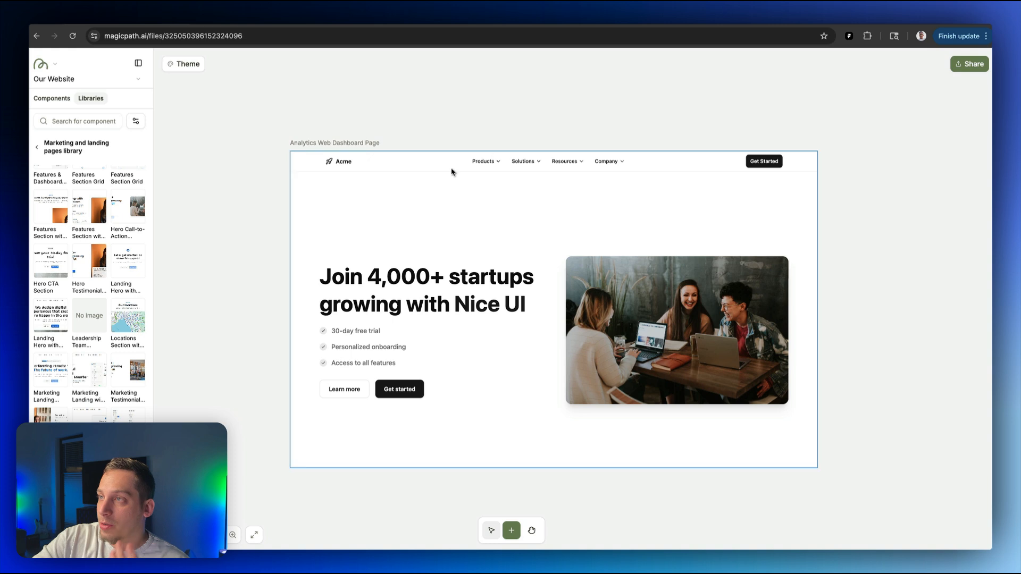
Switch to MagicPath, open the Analytics Web Dashboard Page's code and copy its npm clone command for Cursor
{"action": "left_click", "coordinate": [434, 183]}
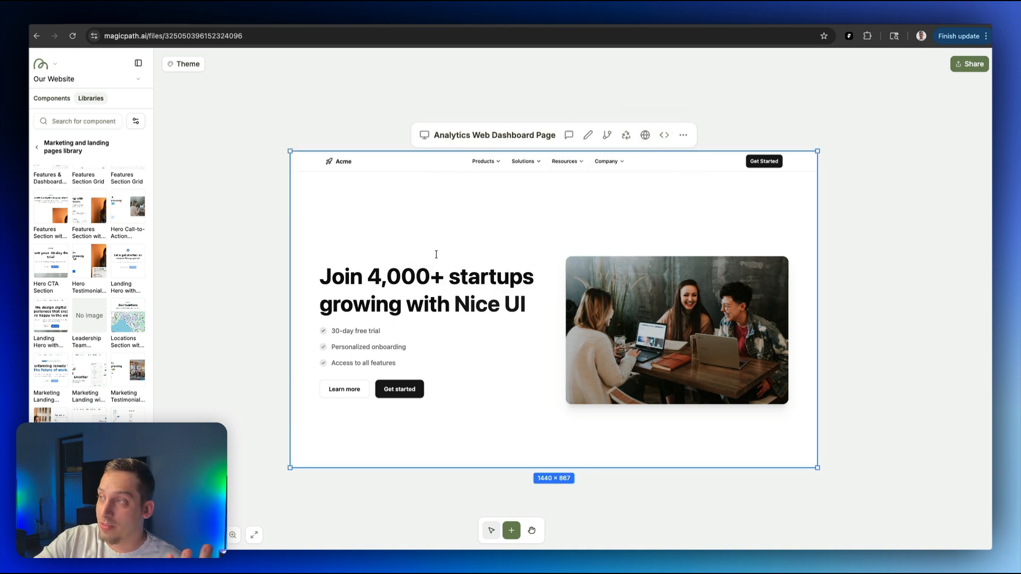
{"action": "left_click", "coordinate": [664, 137]}
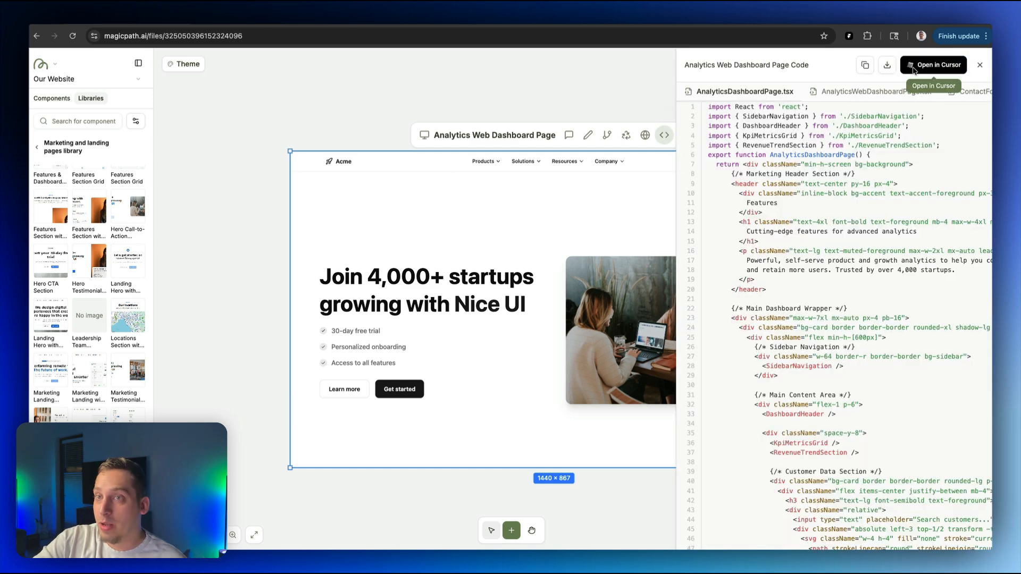
{"action": "left_click", "coordinate": [914, 69]}
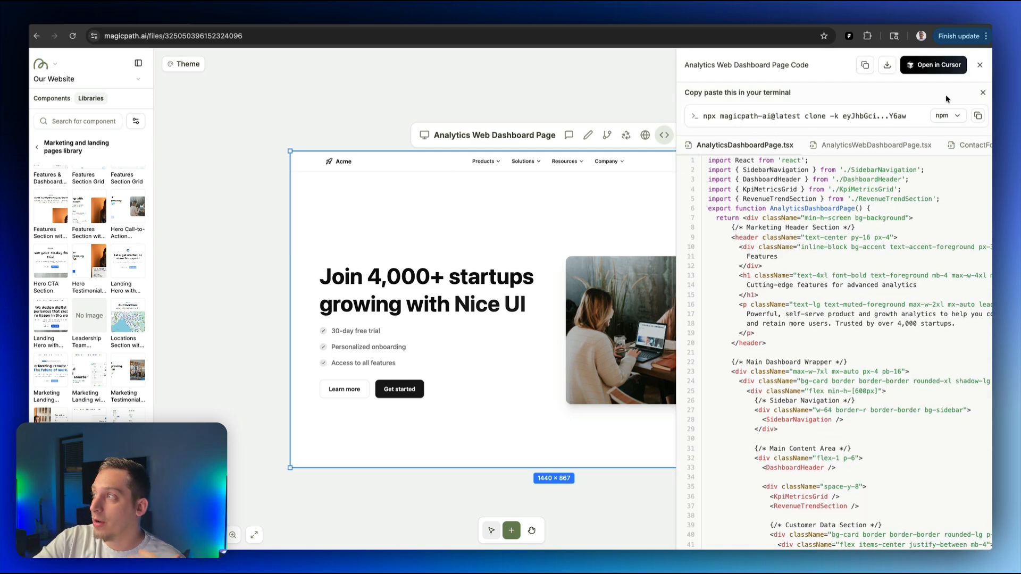
{"action": "left_click", "coordinate": [977, 117]}
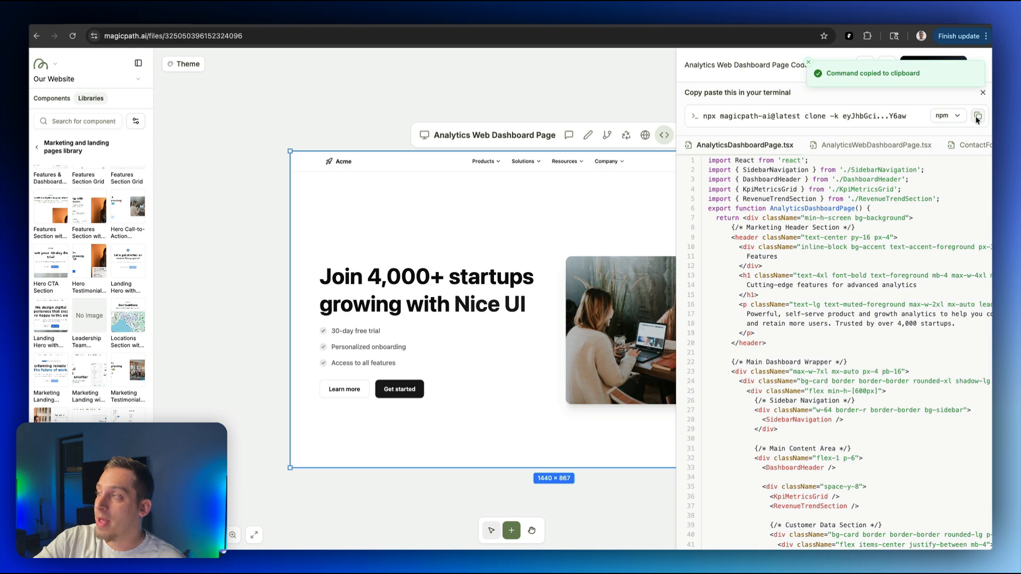
Switch to Terminal, run the copied MagicPath clone command with its access token and choose the current folder for the code
{"action": "key", "text": "super+Return"}
{"action": "key", "text": "super+v"}
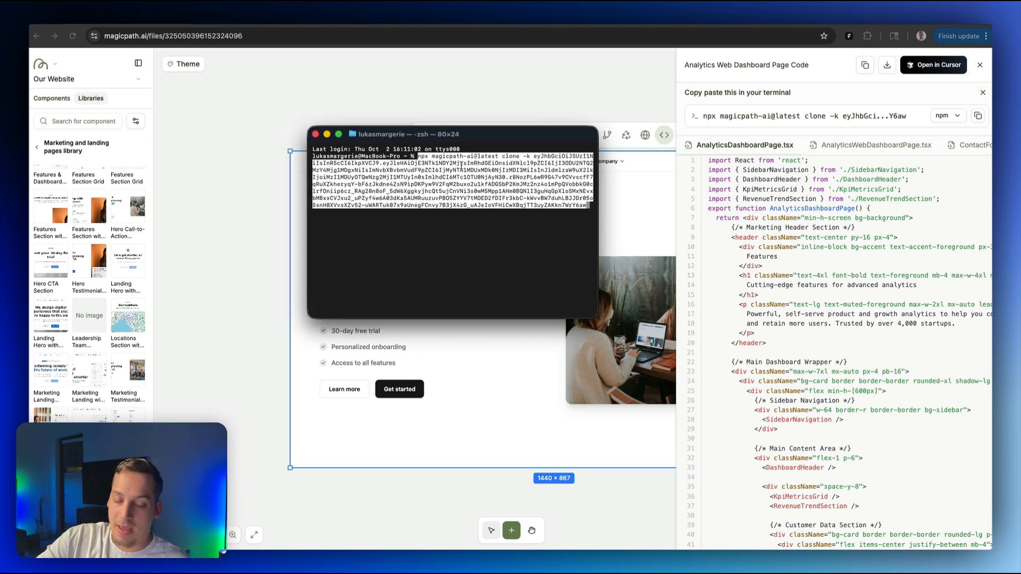
{"action": "key", "text": "Return"}
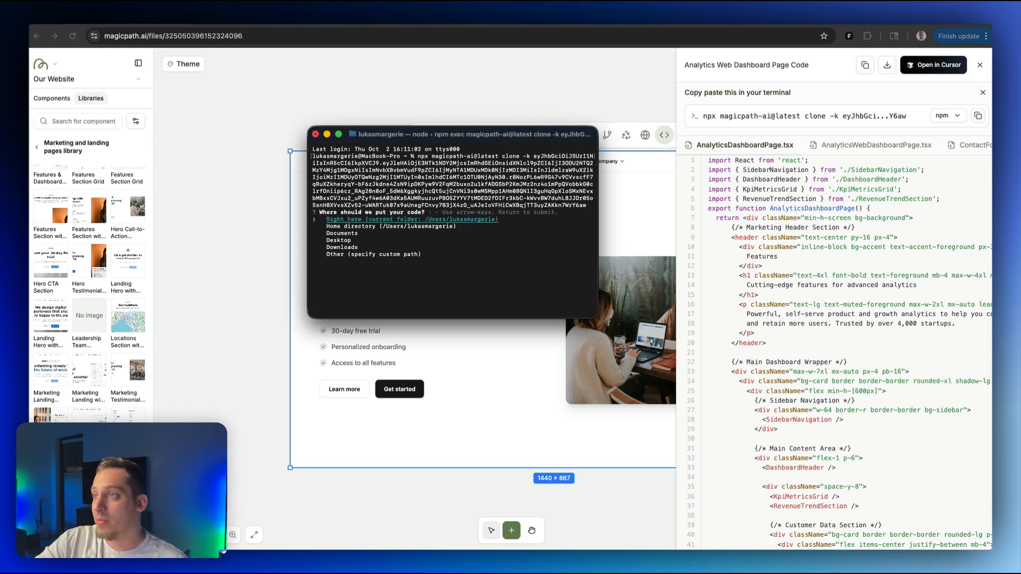
{"action": "key", "text": "Return"}
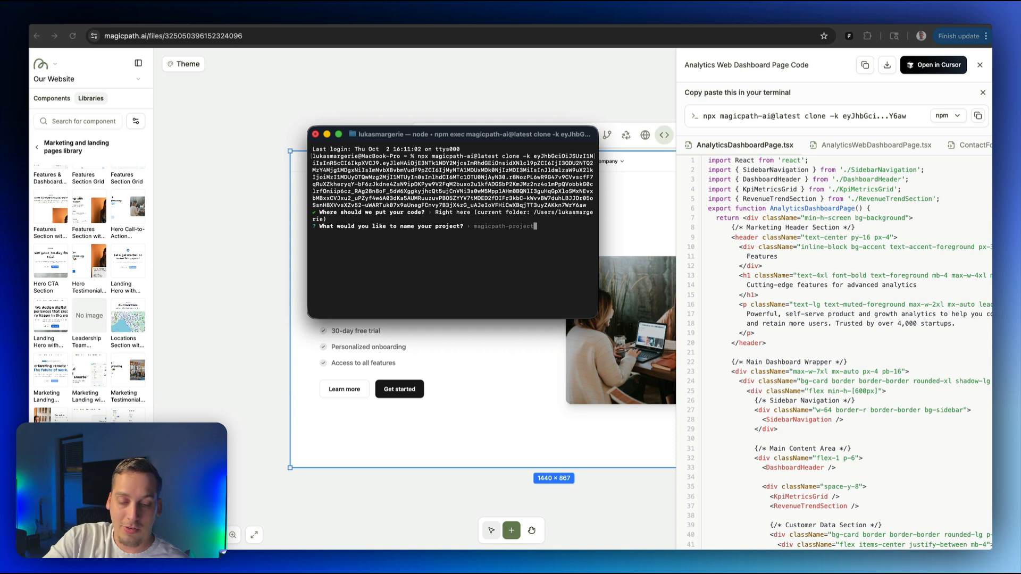
Name the cloned project "my-website" and choose Cursor as the IDE to open it in
{"action": "type", "text": "yo"}
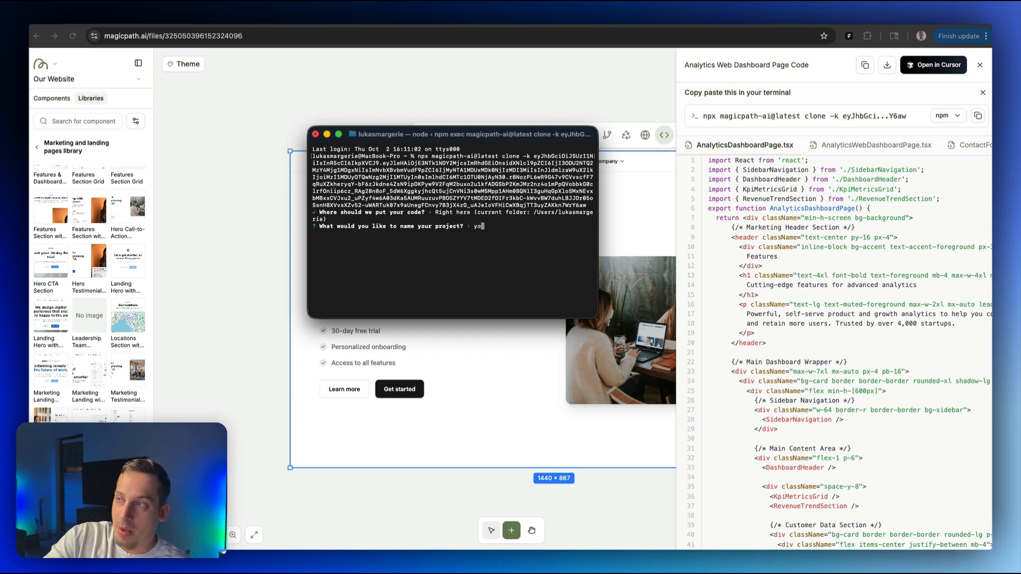
{"action": "key", "text": "BackSpace"}
{"action": "key", "text": "BackSpace"}
{"action": "type", "text": "my"}
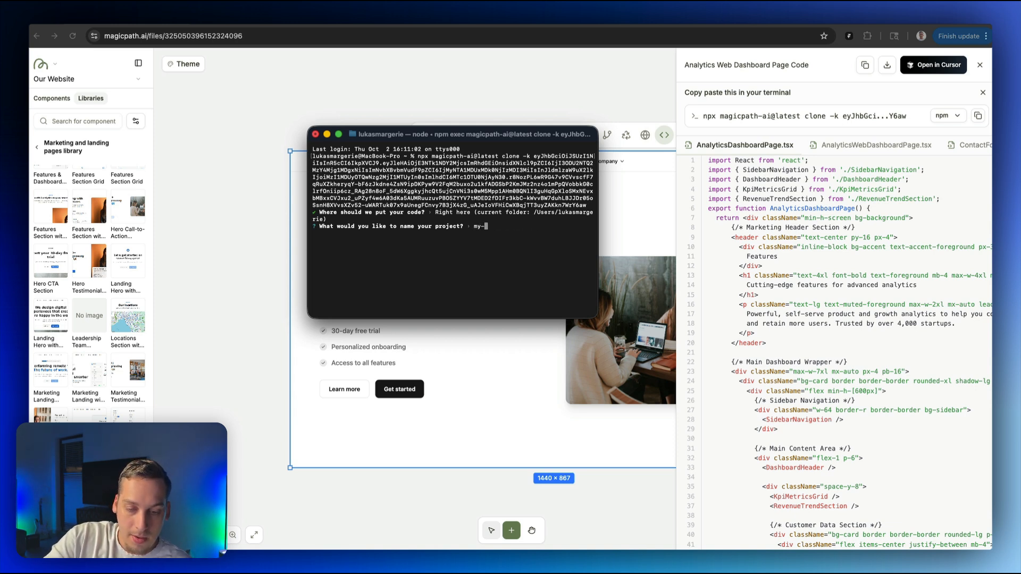
{"action": "type", "text": "-website"}
{"action": "key", "text": "Return"}
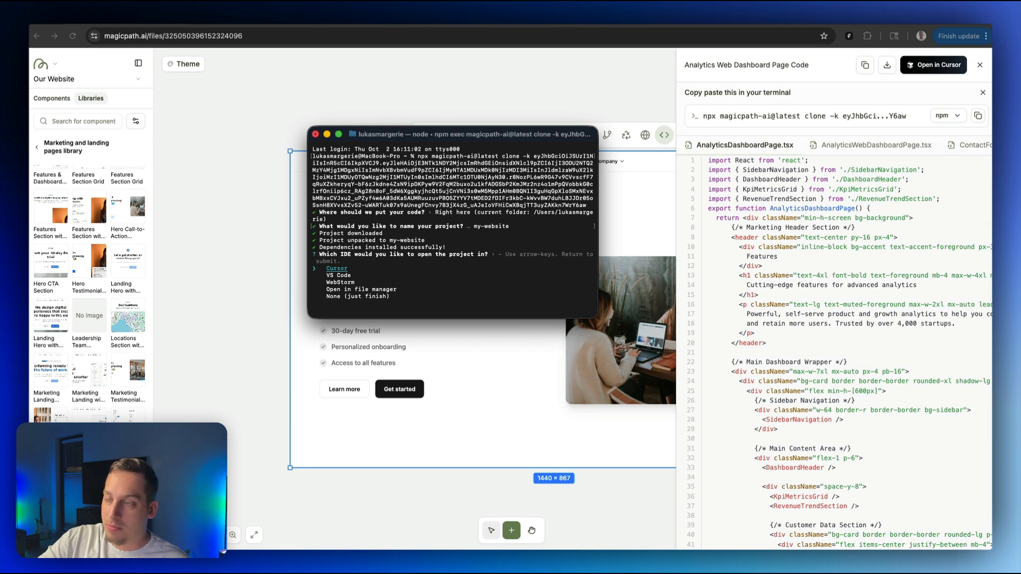
{"action": "key", "text": "Return"}
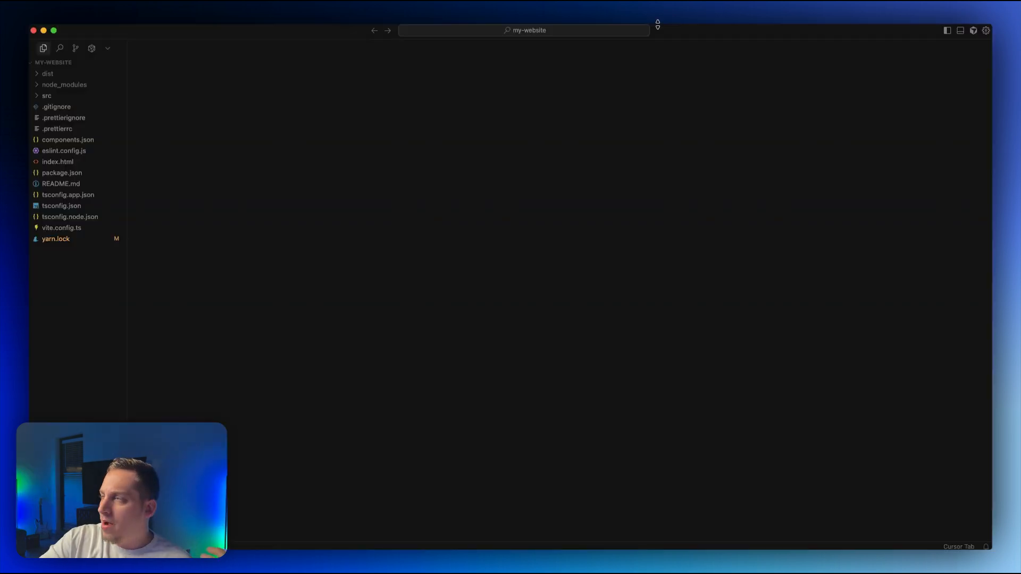
Show the AI chat and terminal in Cursor, run "yarn dev" and open the localhost:5173 page in the browser
{"action": "left_click", "coordinate": [946, 31]}
{"action": "left_click", "coordinate": [947, 31]}
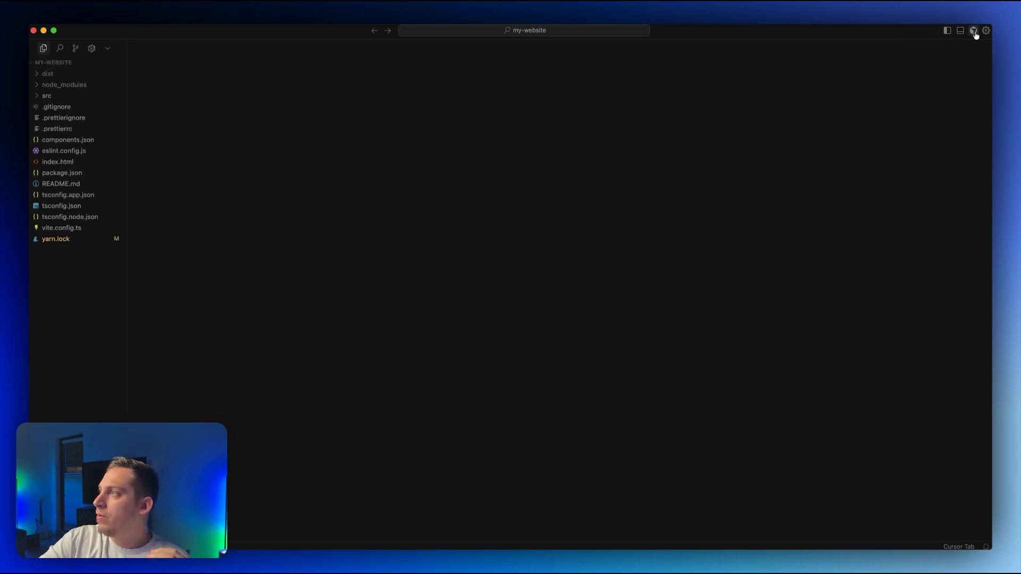
{"action": "left_click", "coordinate": [975, 33]}
{"action": "left_click", "coordinate": [961, 33]}
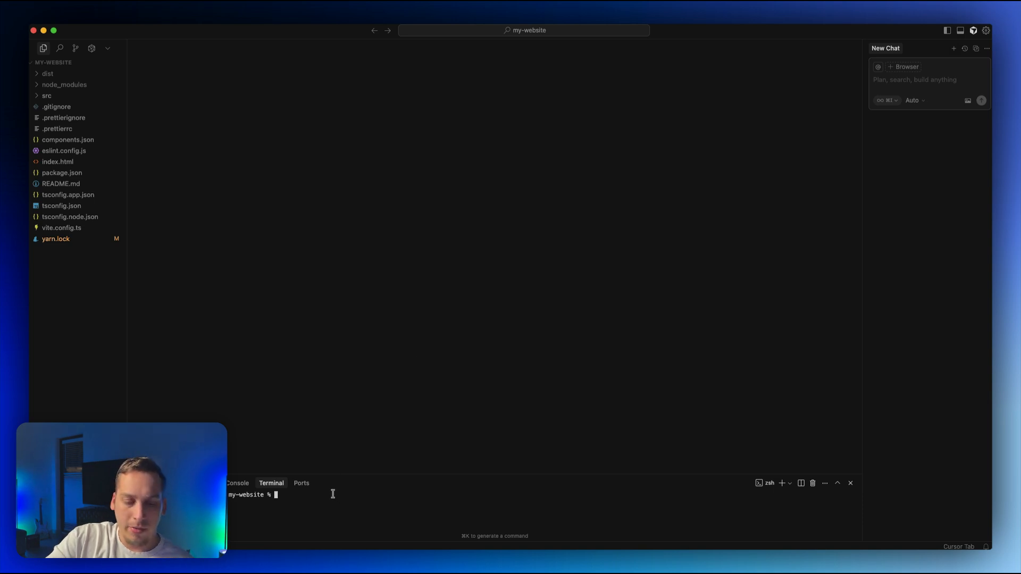
{"action": "type", "text": "yarn dev"}
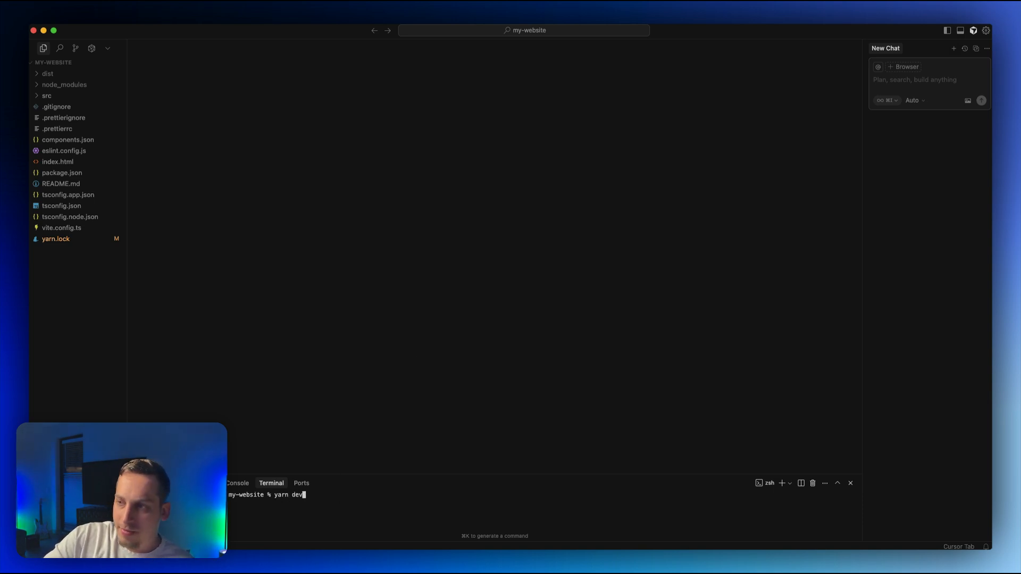
{"action": "key", "text": "Return"}
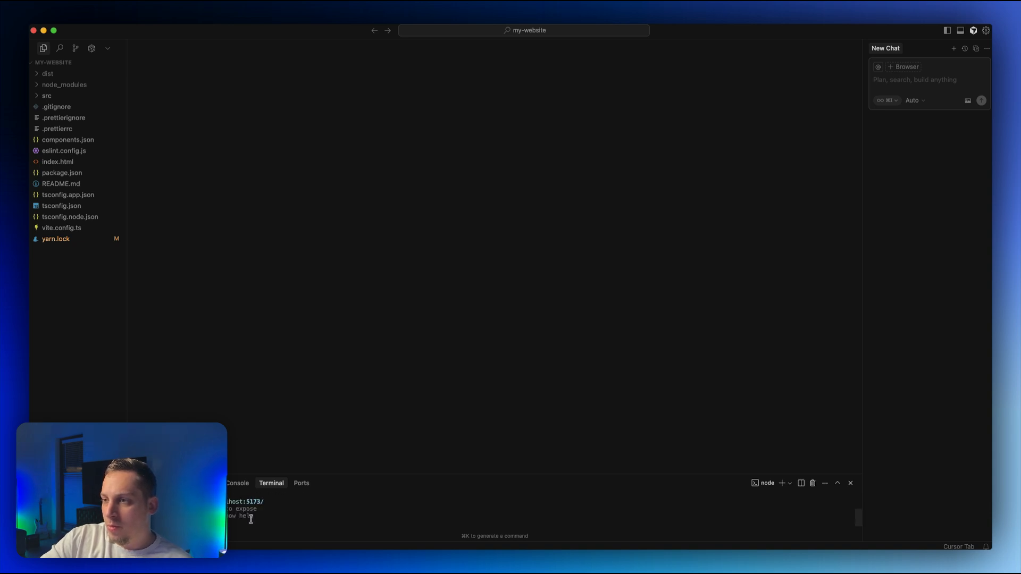
{"action": "left_click", "coordinate": [244, 502], "text": "super"}
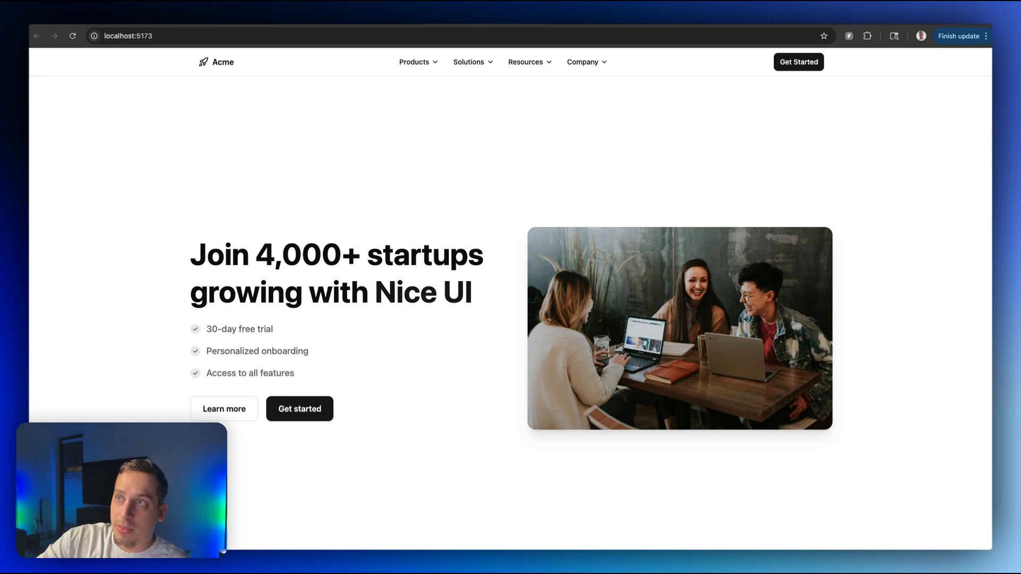
Compare the local website with the published MagicPath version
{"action": "key", "text": "ctrl+shift+Tab"}
{"action": "key", "text": "ctrl+Tab"}
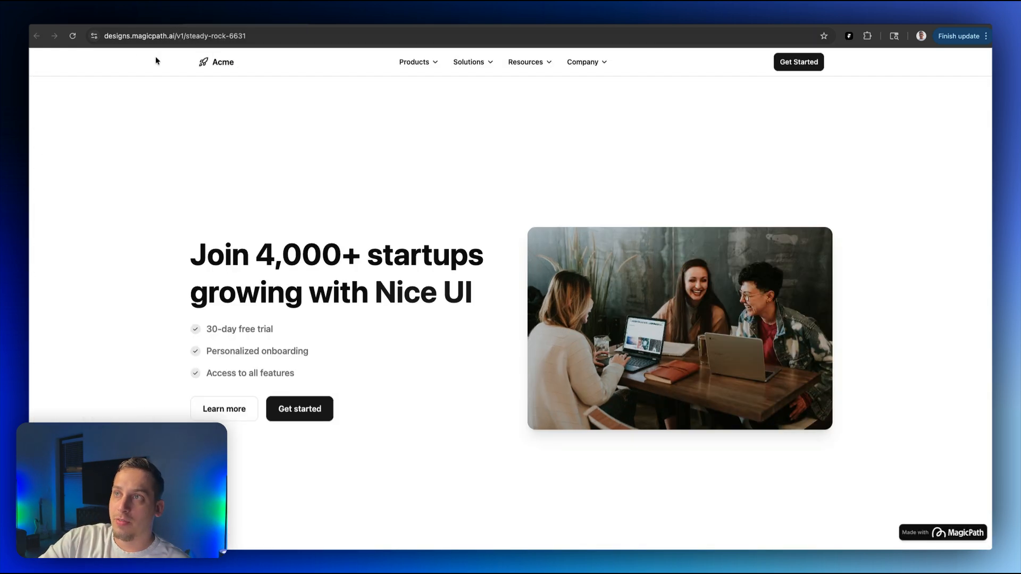
{"action": "key", "text": "ctrl+Tab"}
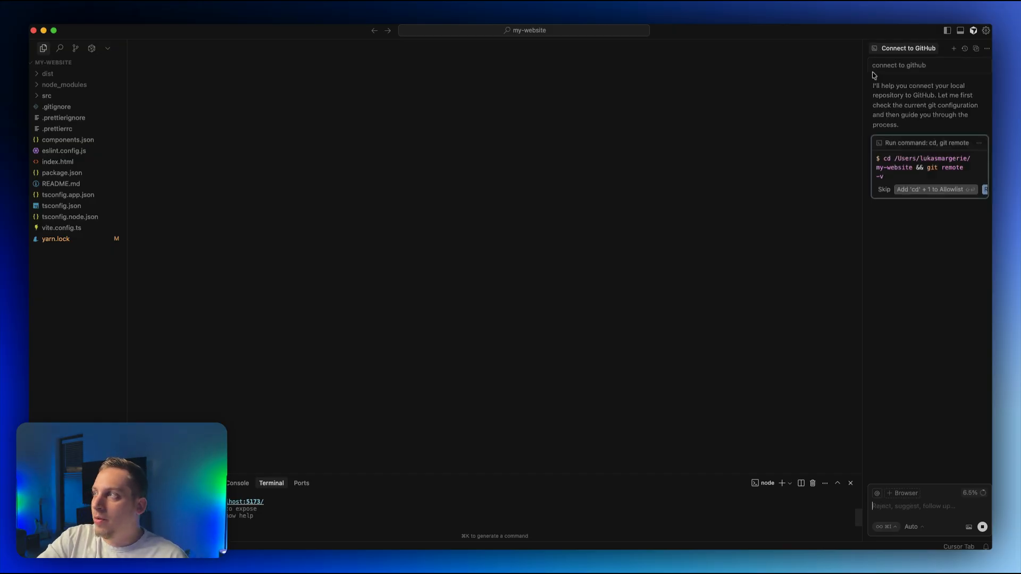
Run the AI chat's proposed git remote check in Cursor and read its instructions for creating and connecting a GitHub repository
{"action": "left_click", "coordinate": [984, 189]}
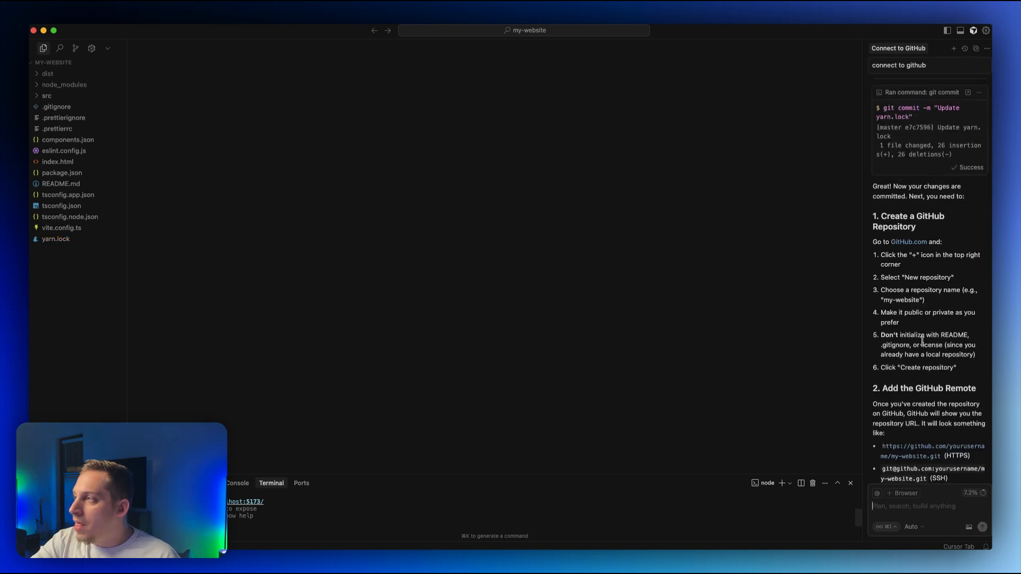
{"action": "scroll", "coordinate": [923, 341], "scroll_direction": "down", "scroll_amount": 3}
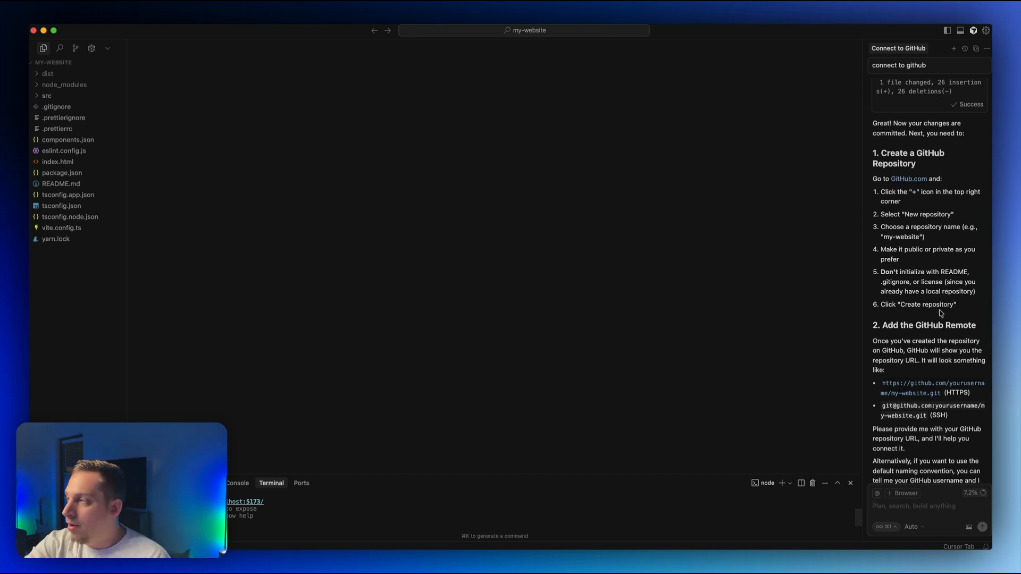
{"action": "scroll", "coordinate": [918, 294], "scroll_direction": "up", "scroll_amount": 1}
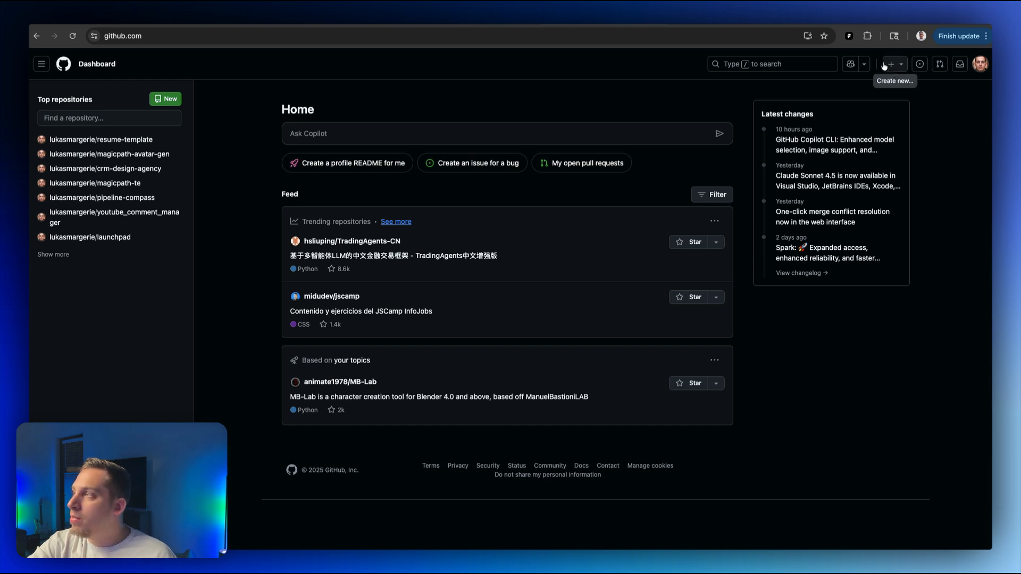
Create a public GitHub repository named "my-website" without a README, .gitignore or license
{"action": "left_click", "coordinate": [886, 65]}
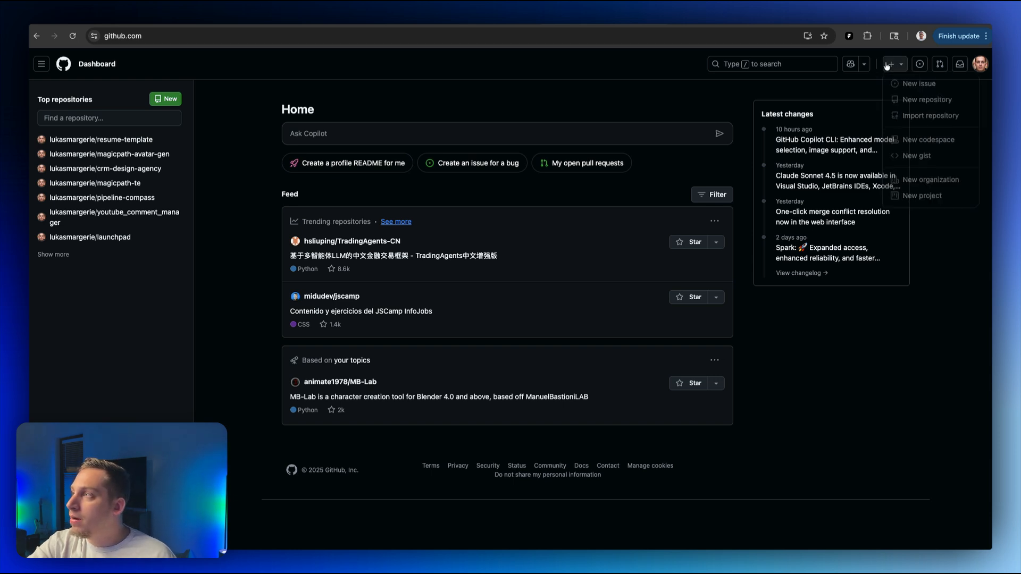
{"action": "left_click", "coordinate": [909, 103]}
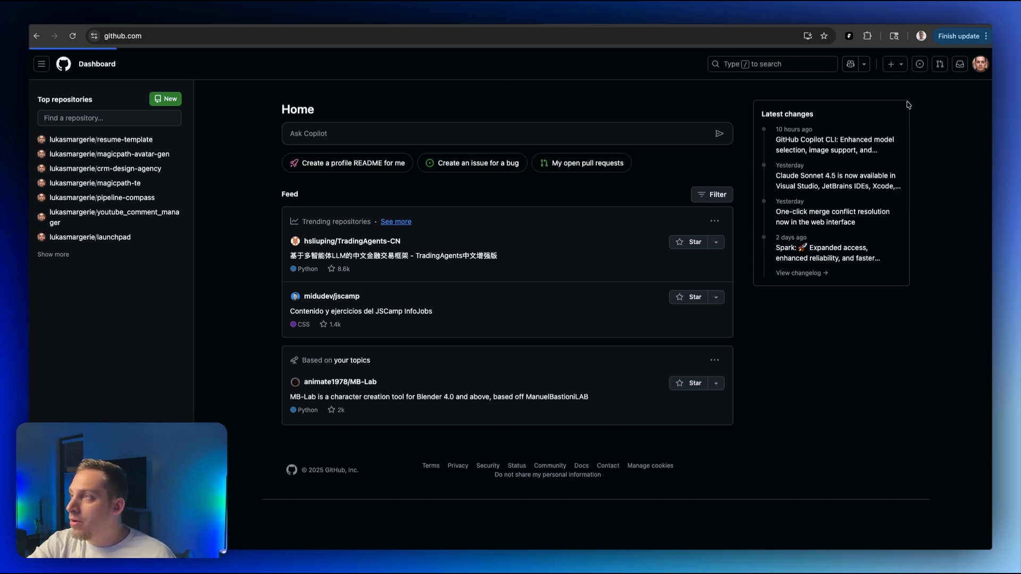
{"action": "key", "text": "super+Tab"}
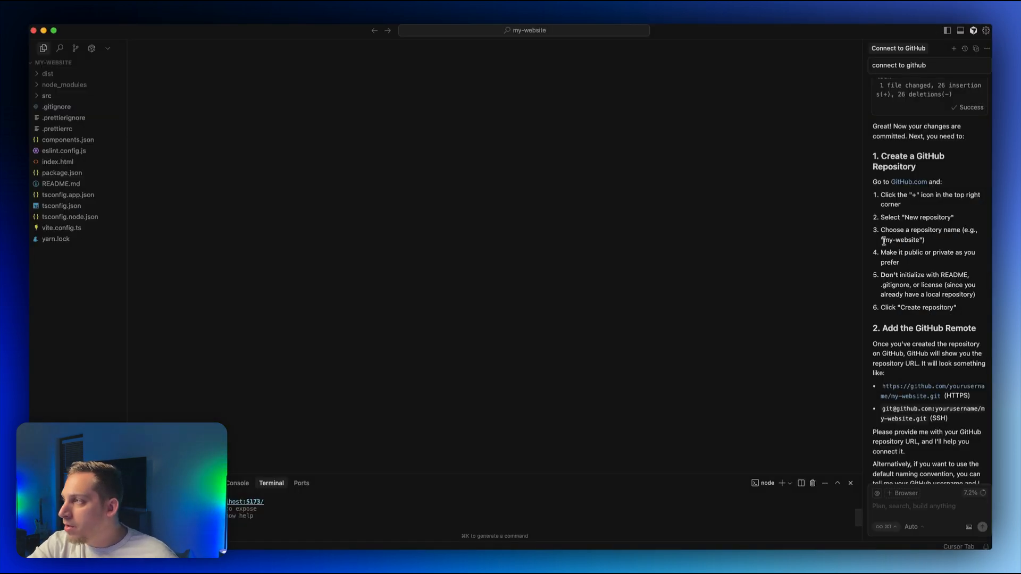
{"action": "left_click_drag", "start_coordinate": [884, 241], "coordinate": [919, 240]}
{"action": "key", "text": "ctrl+Up"}
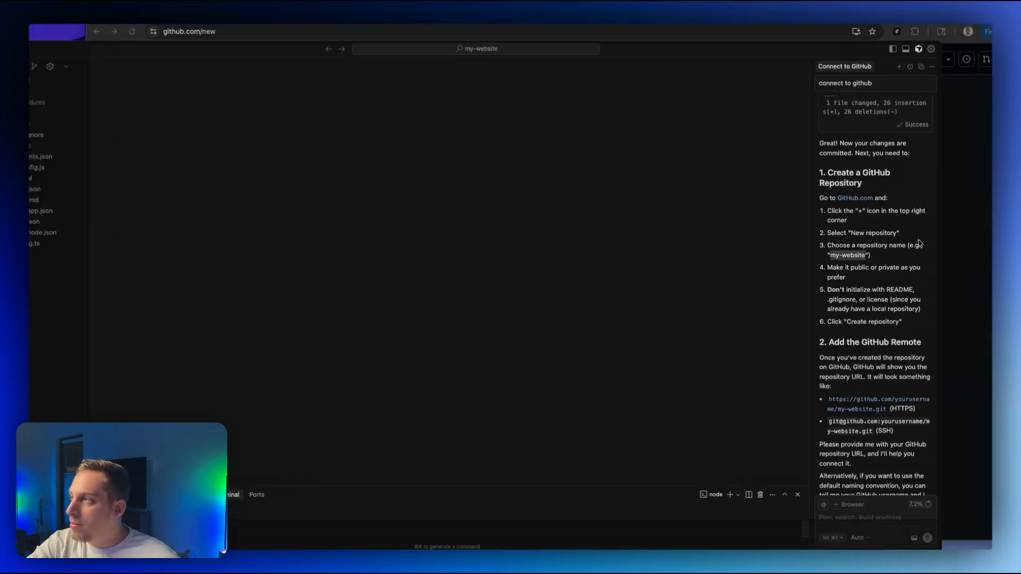
{"action": "left_click", "coordinate": [892, 259]}
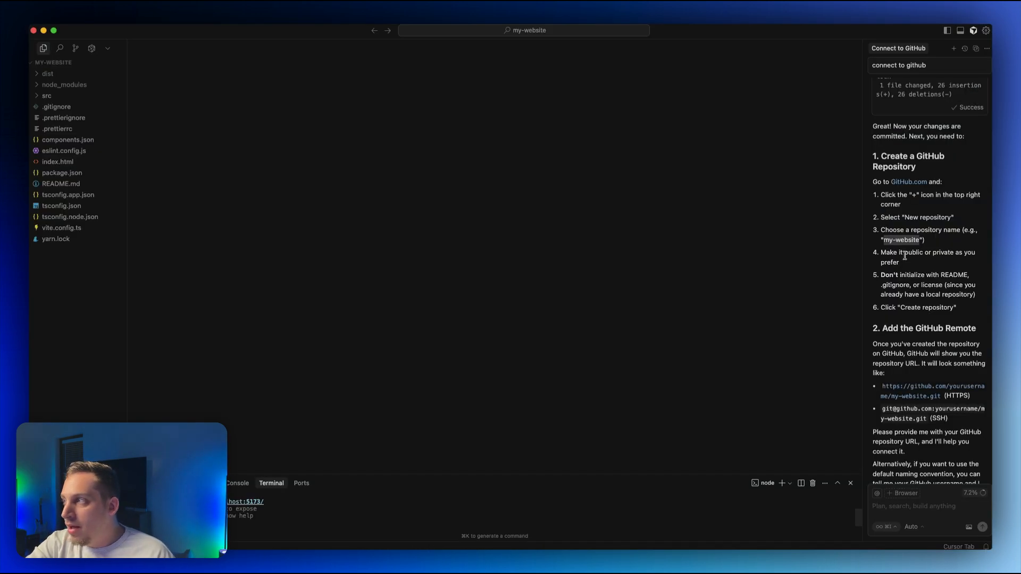
{"action": "key", "text": "ctrl+Right"}
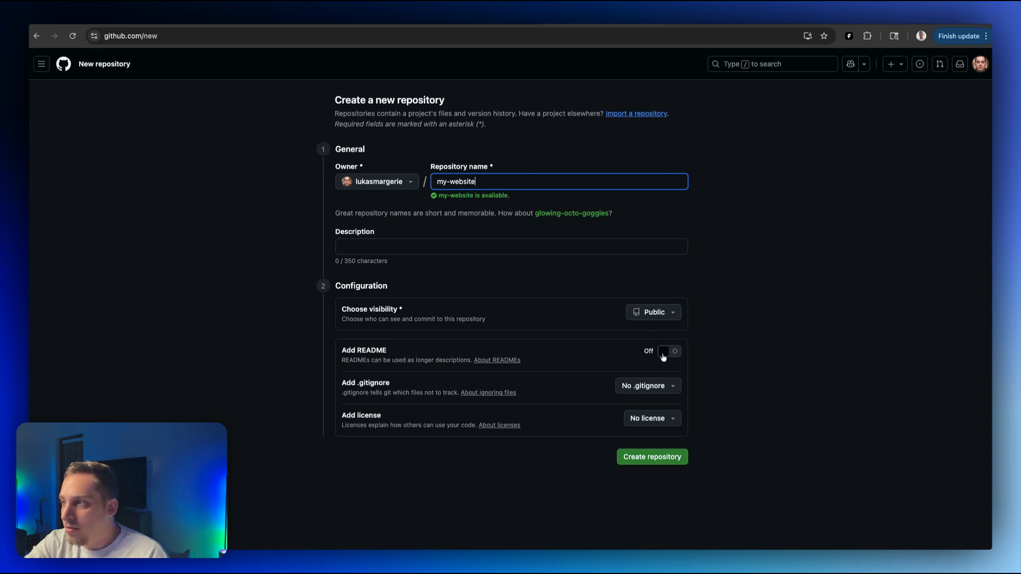
{"action": "left_click", "coordinate": [649, 459]}
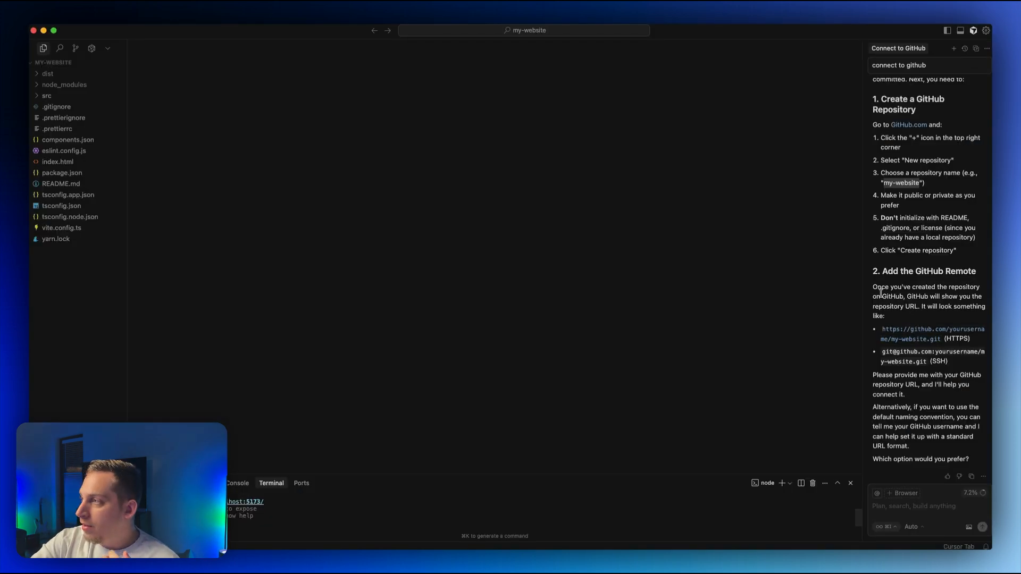
Copy the new GitHub repository's URL and send it to the AI chat in Cursor to connect the local project
{"action": "scroll", "coordinate": [880, 293], "scroll_direction": "down", "scroll_amount": 2}
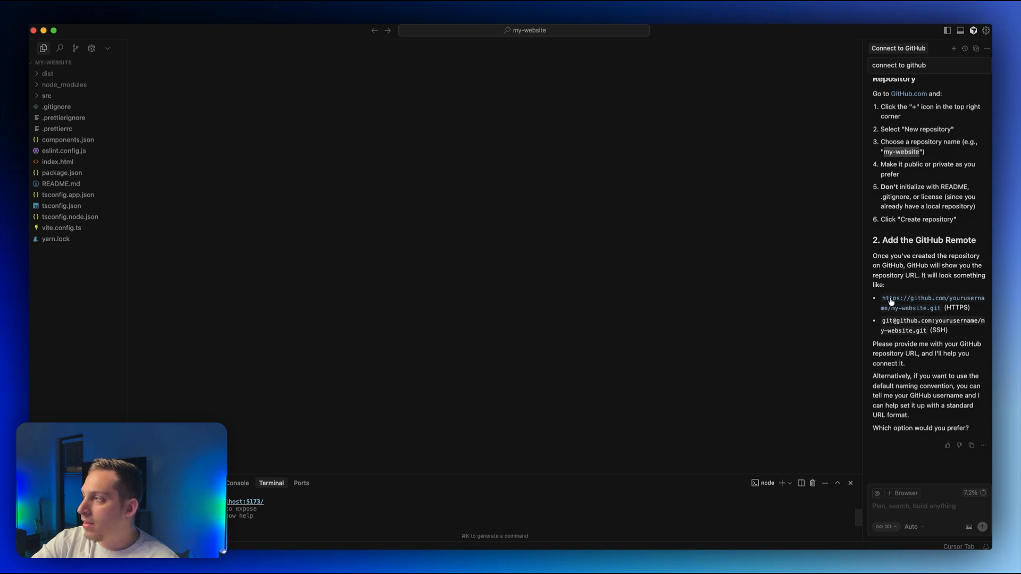
{"action": "key", "text": "super+Tab"}
{"action": "left_click_drag", "start_coordinate": [264, 42], "coordinate": [112, 44]}
{"action": "key", "text": "super+c"}
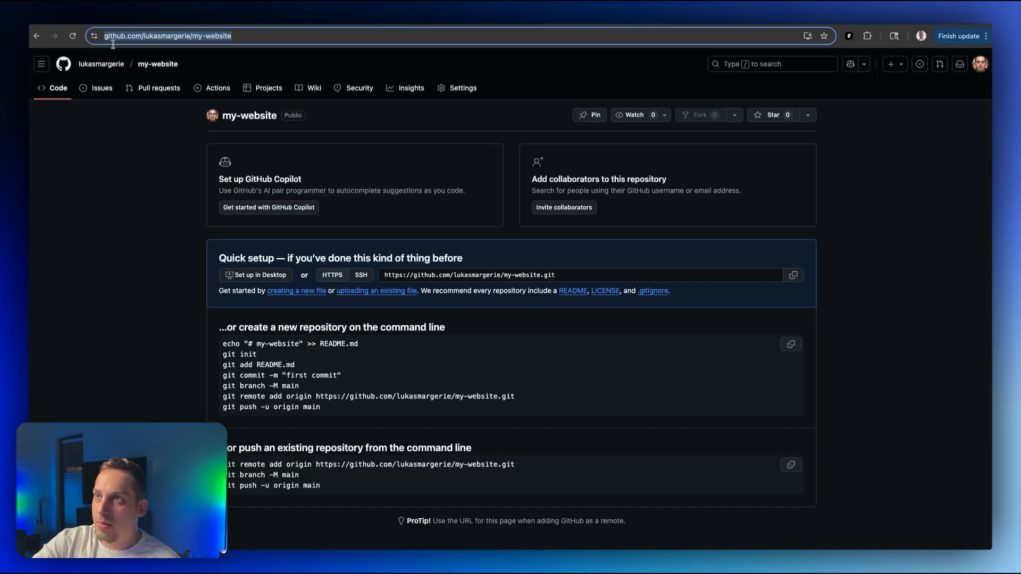
{"action": "key", "text": "super+Tab"}
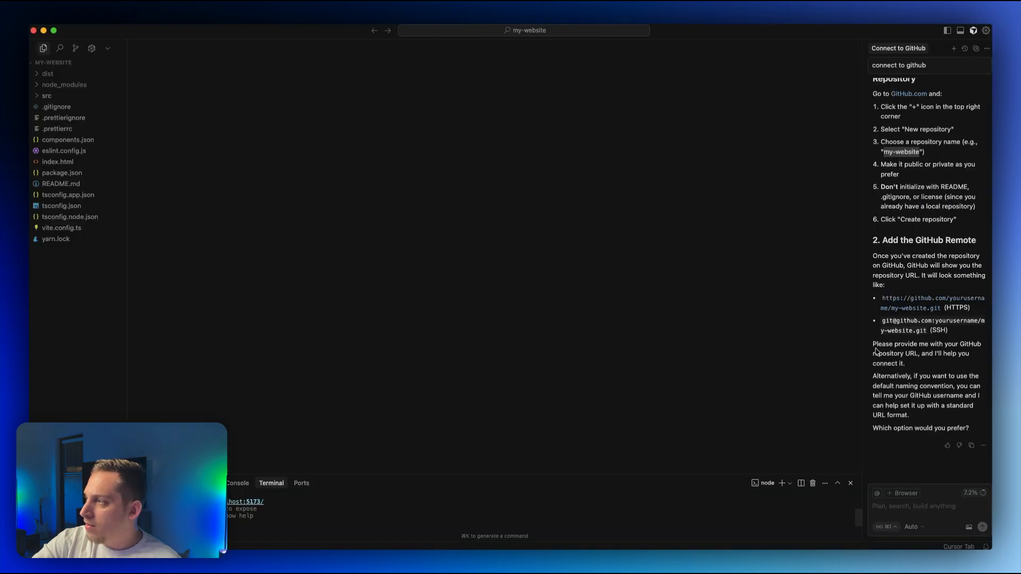
{"action": "left_click", "coordinate": [892, 510]}
{"action": "key", "text": "super+v"}
{"action": "key", "text": "Return"}
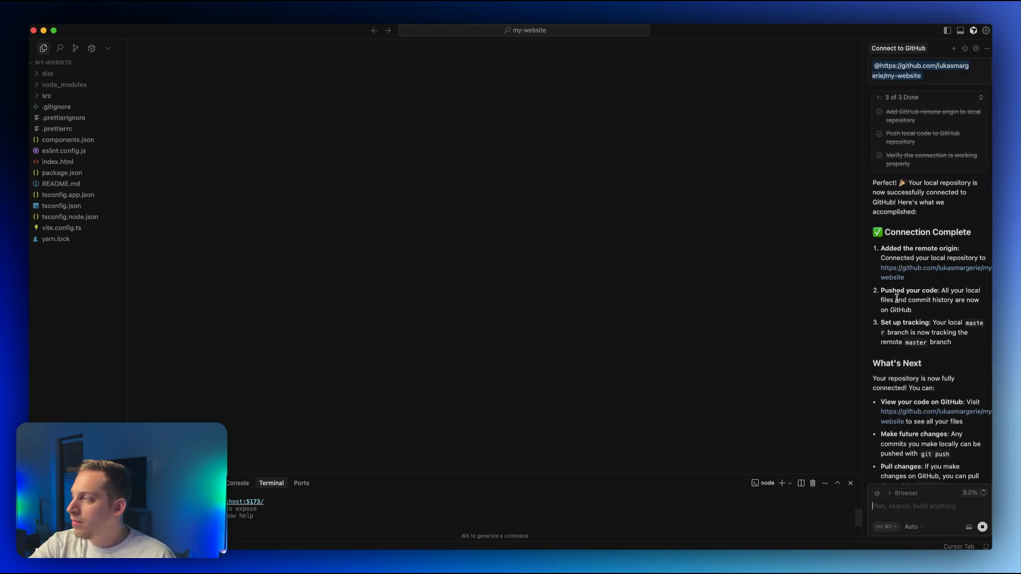
Read the AI chat's connection summary and open the linked GitHub repository
{"action": "scroll", "coordinate": [897, 298], "scroll_direction": "up", "scroll_amount": 1}
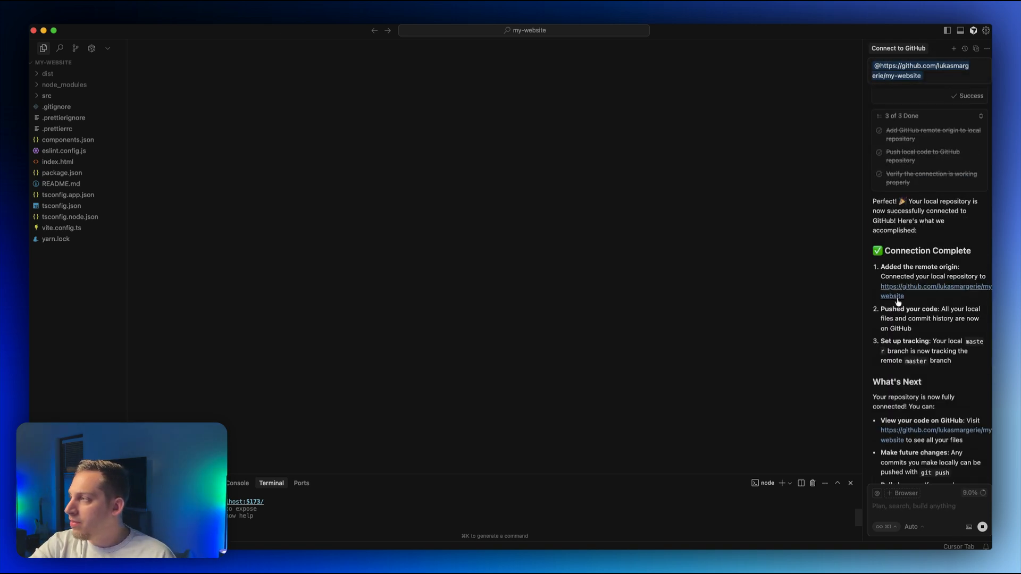
{"action": "scroll", "coordinate": [897, 298], "scroll_direction": "down", "scroll_amount": 1}
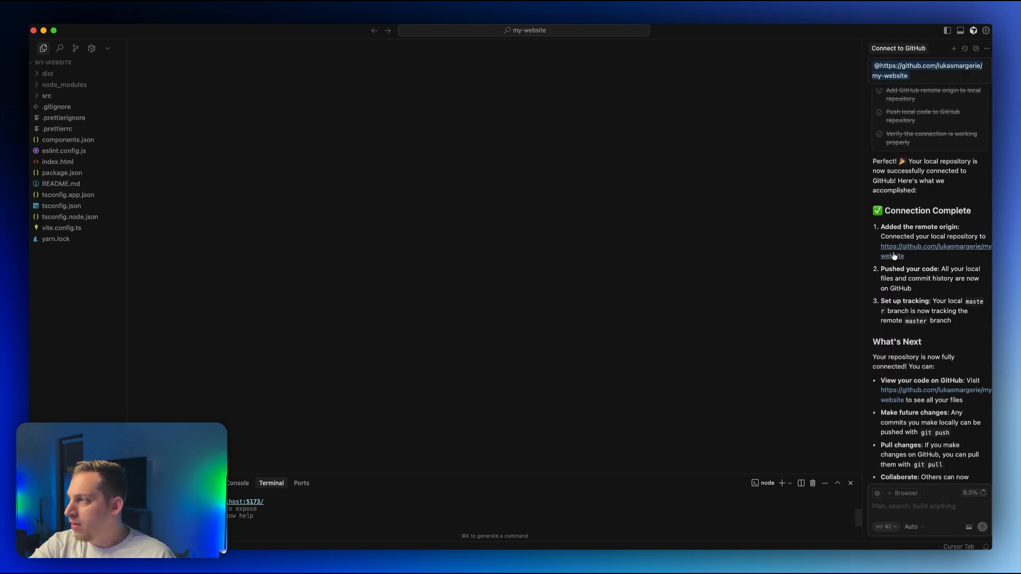
{"action": "scroll", "coordinate": [896, 278], "scroll_direction": "down", "scroll_amount": 1}
{"action": "scroll", "coordinate": [897, 278], "scroll_direction": "down", "scroll_amount": 1}
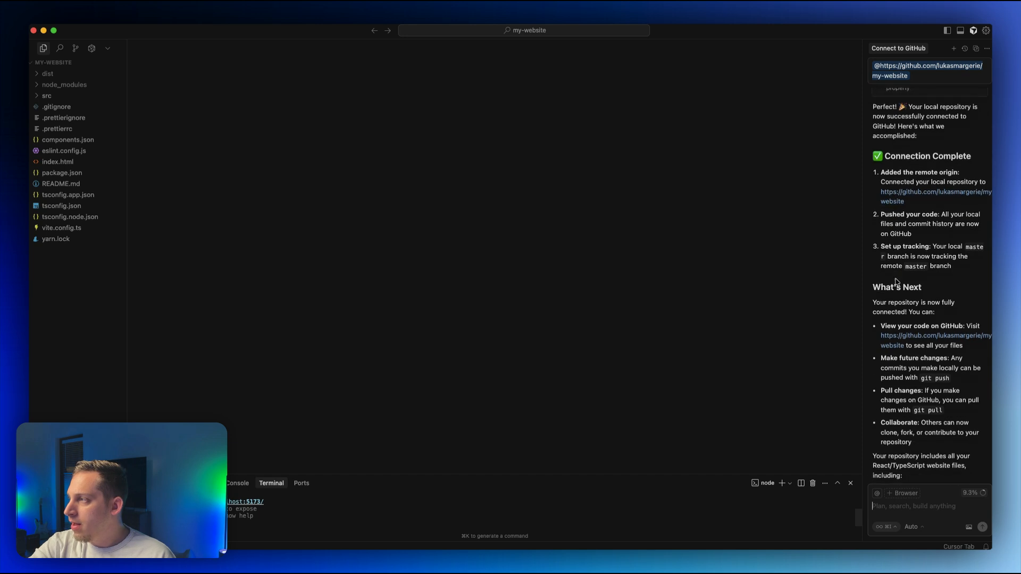
{"action": "left_click", "coordinate": [905, 341]}
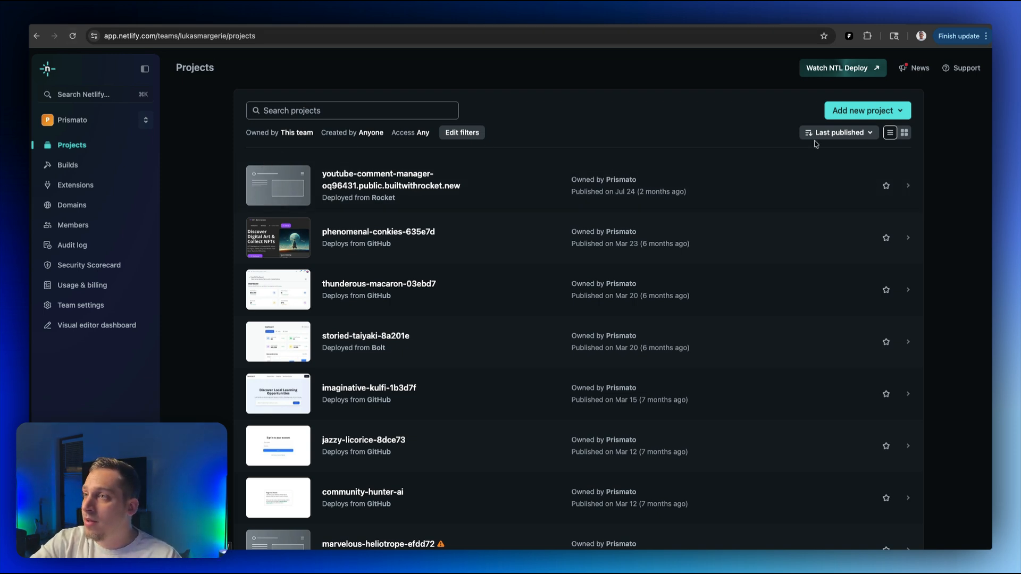
In Netlify, add a new project by importing the existing "my-website" repository from GitHub
{"action": "left_click", "coordinate": [845, 116]}
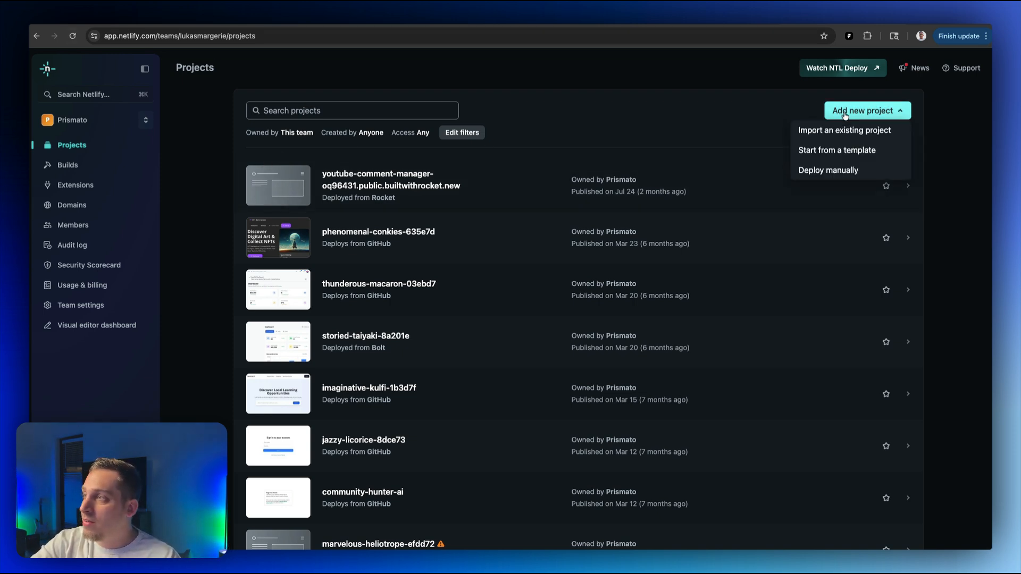
{"action": "left_click", "coordinate": [828, 138]}
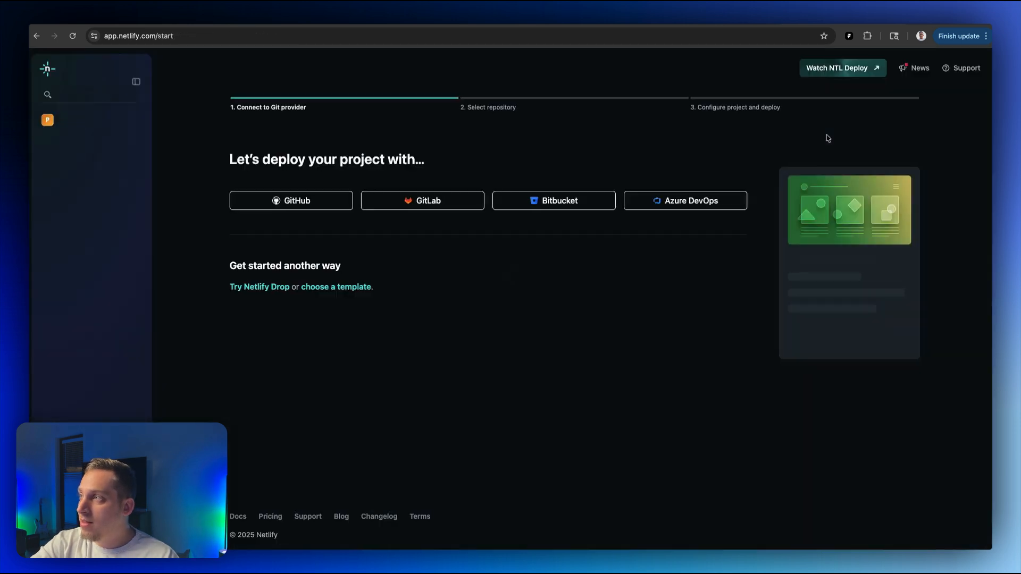
{"action": "left_click", "coordinate": [270, 205]}
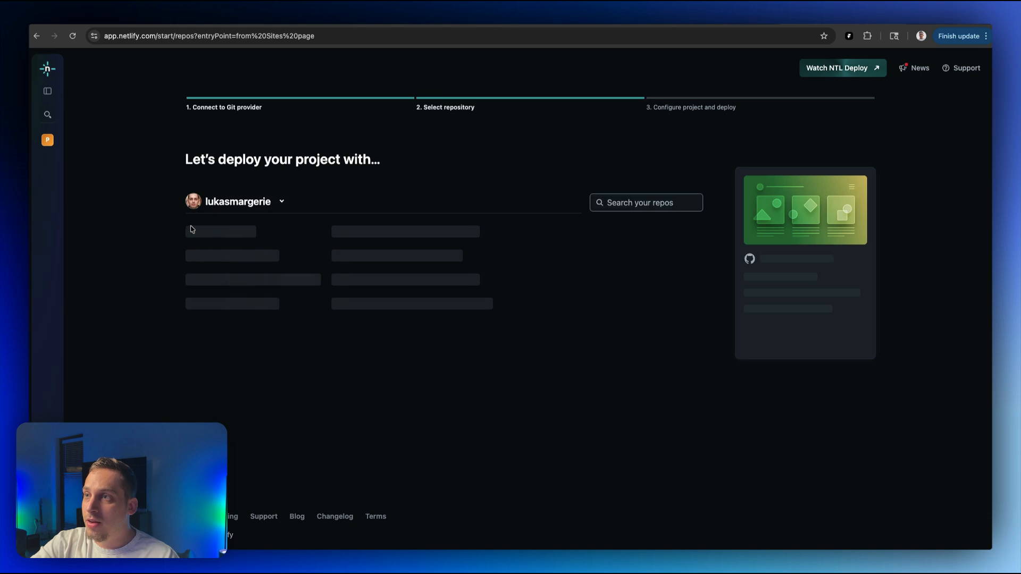
{"action": "scroll", "coordinate": [264, 360], "scroll_direction": "down", "scroll_amount": 10}
{"action": "left_click", "coordinate": [264, 360]}
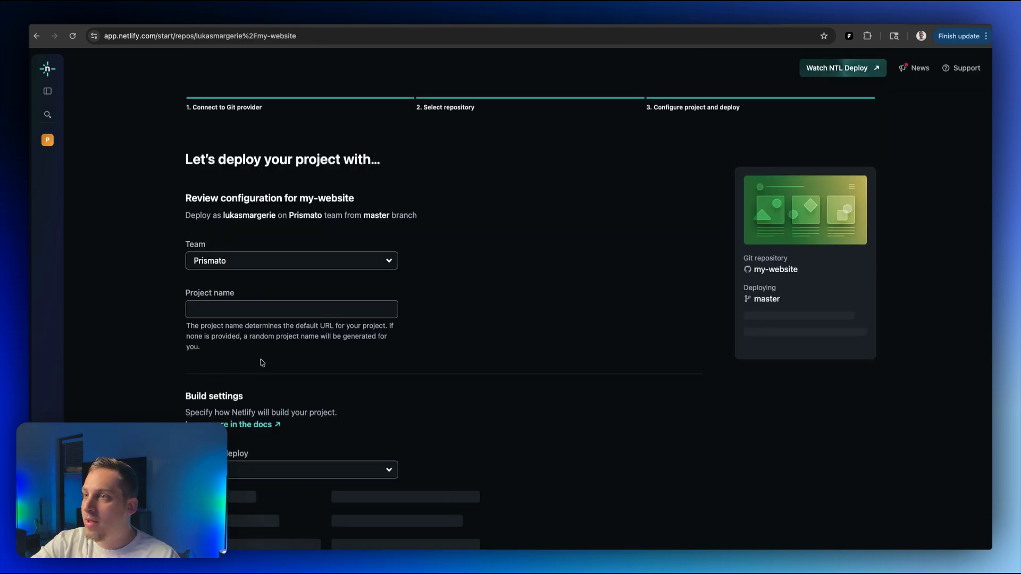
Review the build settings and deploy the project from the master branch with the "yarn run build" command
{"action": "scroll", "coordinate": [273, 312], "scroll_direction": "down", "scroll_amount": 6}
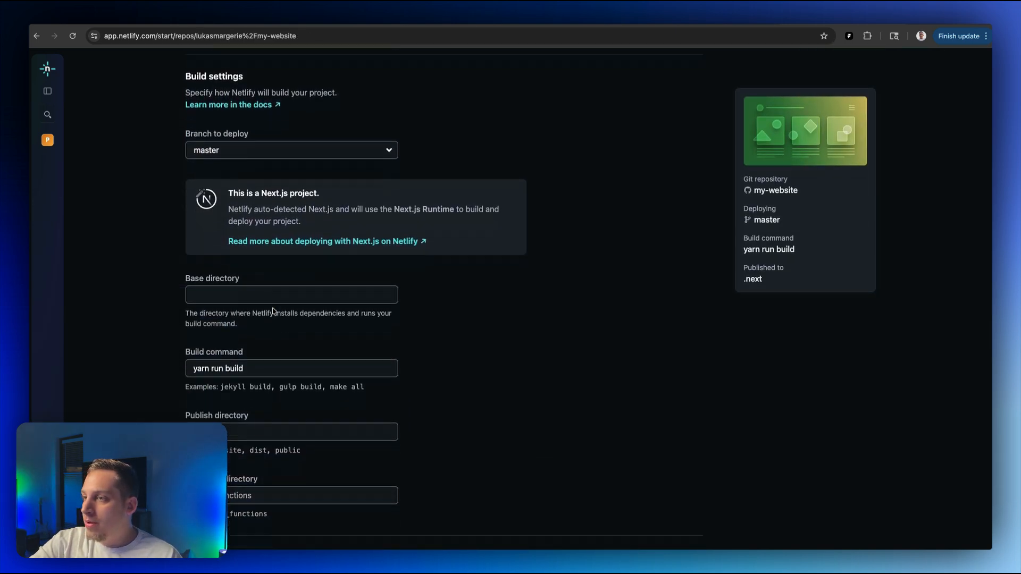
{"action": "scroll", "coordinate": [273, 312], "scroll_direction": "down", "scroll_amount": 5}
{"action": "left_click", "coordinate": [218, 434]}
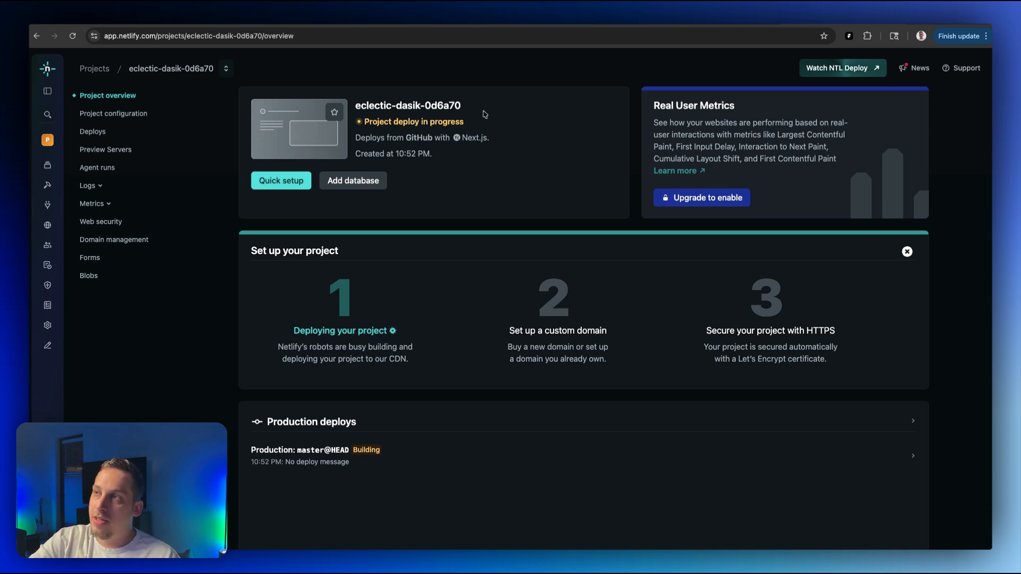
Add the existing custom domain nocodeunited.com to the deployed project in its domain management
{"action": "left_click_drag", "start_coordinate": [355, 107], "coordinate": [467, 112]}
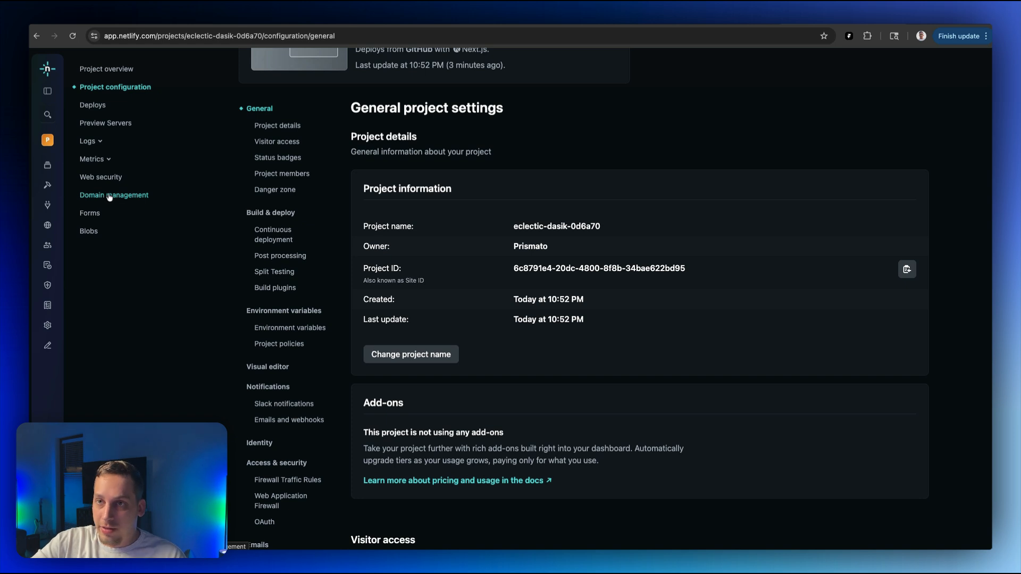
{"action": "left_click", "coordinate": [109, 196]}
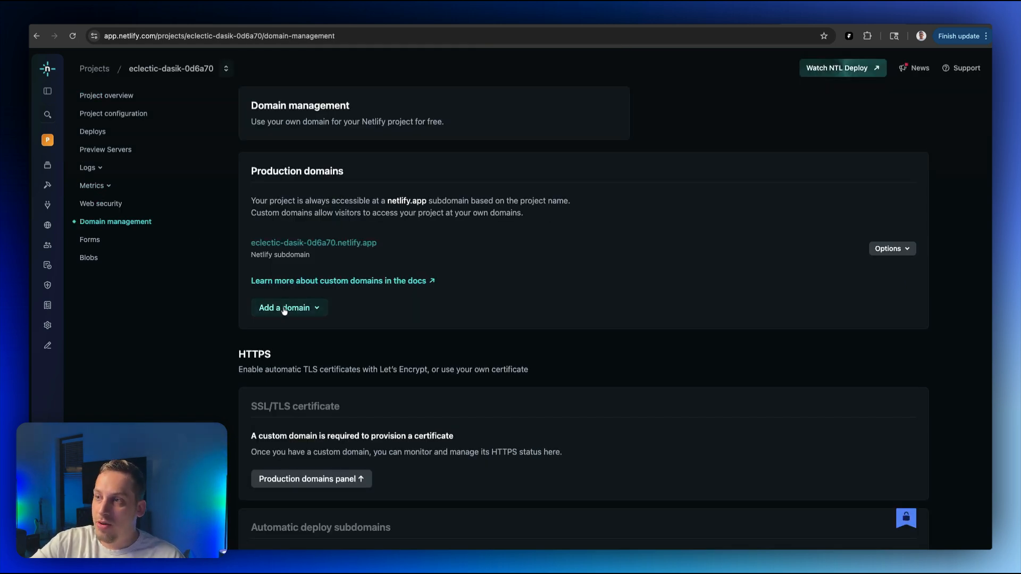
{"action": "scroll", "coordinate": [284, 311], "scroll_direction": "down", "scroll_amount": 1}
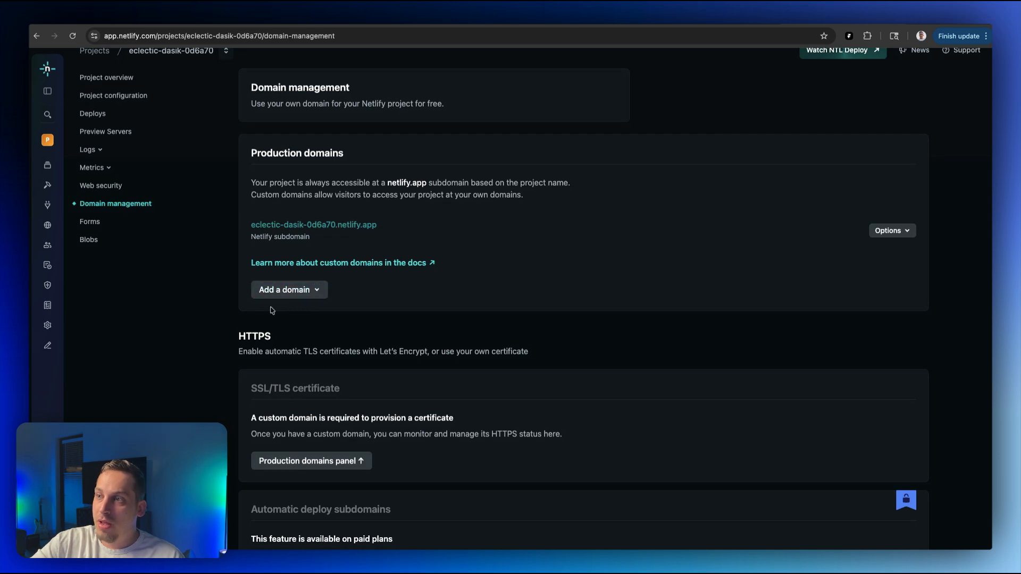
{"action": "scroll", "coordinate": [271, 310], "scroll_direction": "up", "scroll_amount": 1}
{"action": "left_click", "coordinate": [271, 309]}
{"action": "left_click", "coordinate": [292, 348]}
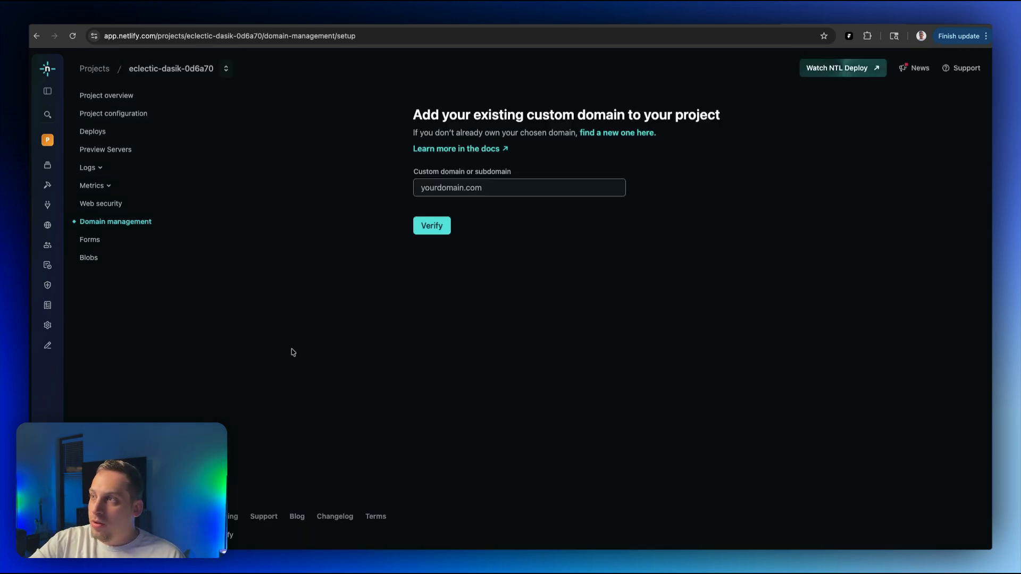
{"action": "type", "text": "nocodeunited.com"}
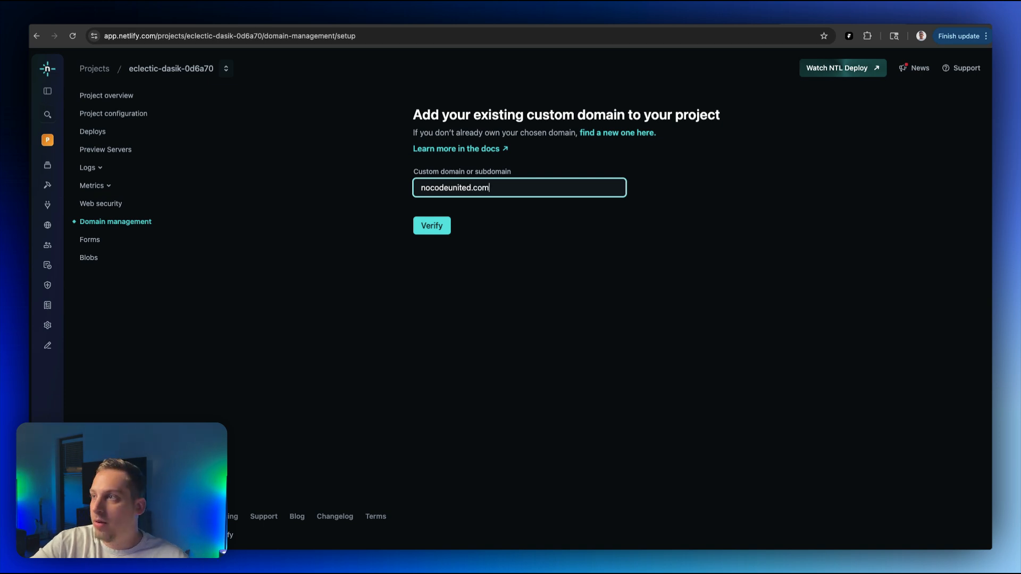
{"action": "left_click", "coordinate": [433, 229]}
{"action": "left_click", "coordinate": [441, 299]}
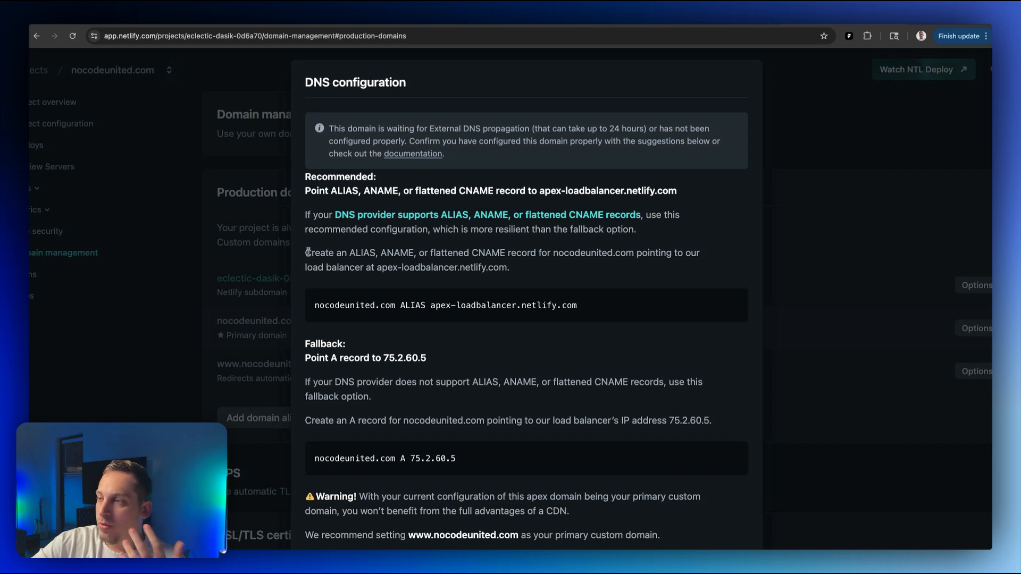
Check the recommended ALIAS record target apex-loadbalancer.netlify.com and start a new DNS record for nocodeunited.com in GoDaddy
{"action": "left_click_drag", "start_coordinate": [431, 307], "coordinate": [587, 308]}
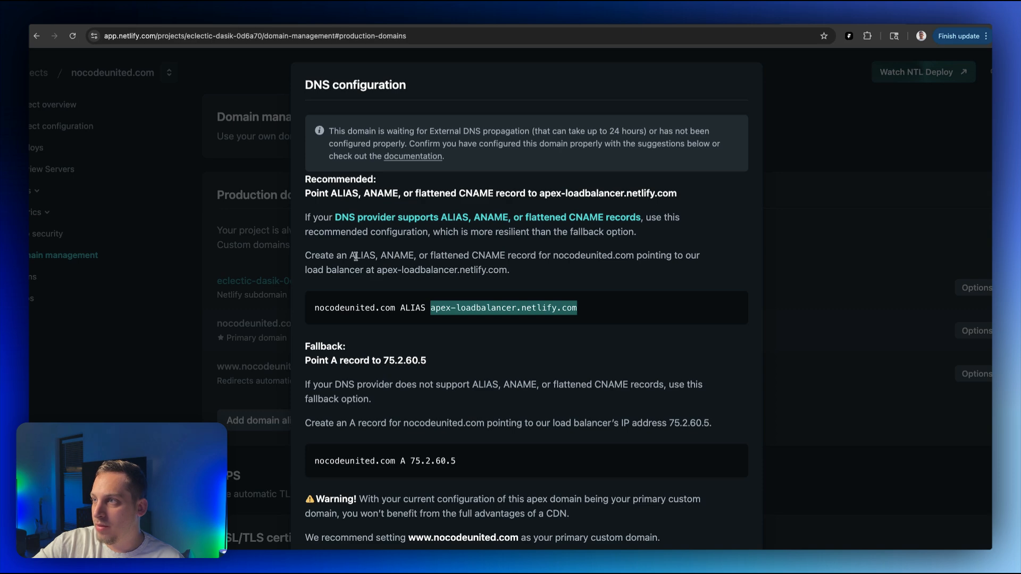
{"action": "left_click_drag", "start_coordinate": [355, 256], "coordinate": [507, 254]}
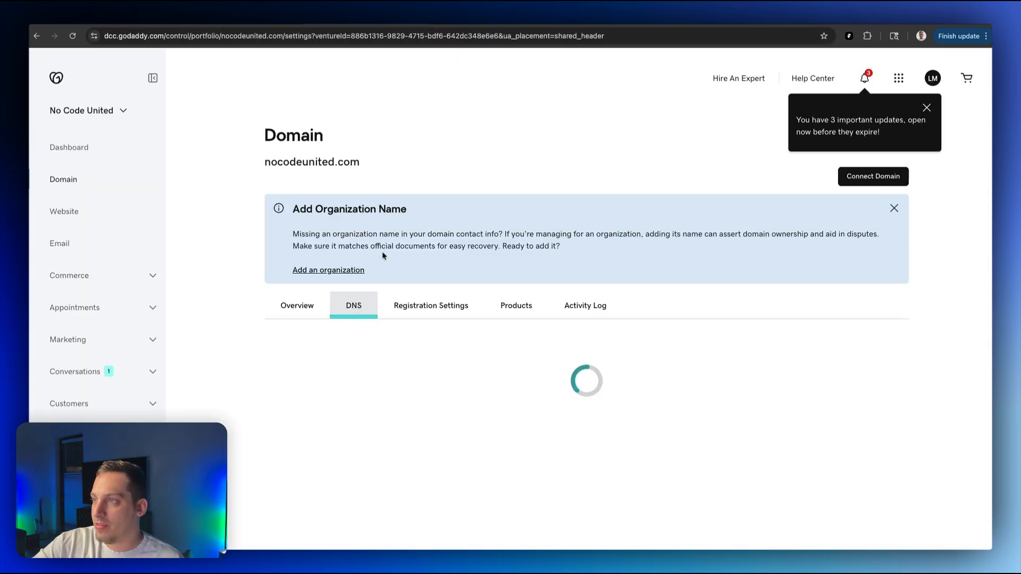
{"action": "scroll", "coordinate": [373, 298], "scroll_direction": "down", "scroll_amount": 2}
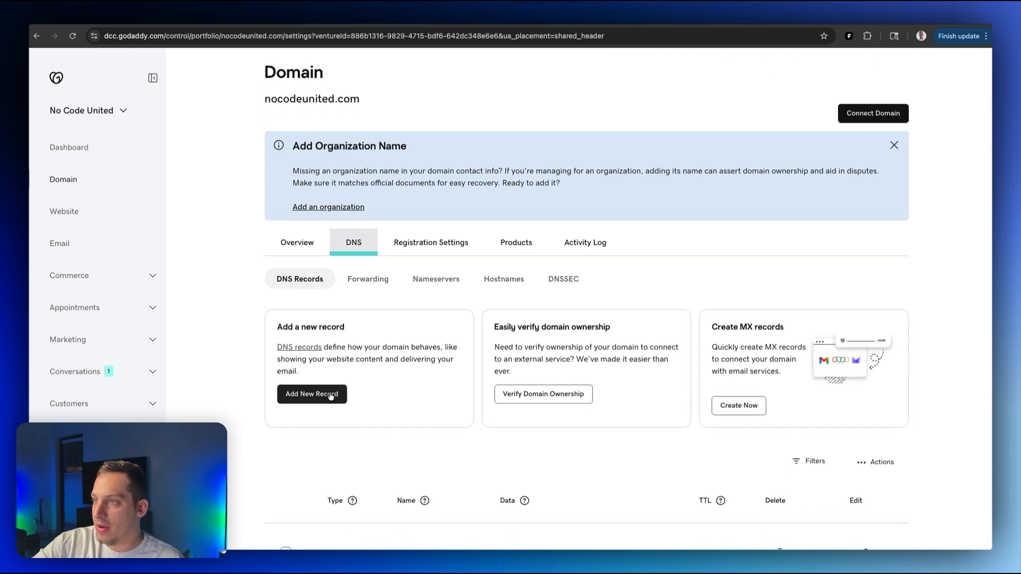
{"action": "left_click", "coordinate": [311, 395]}
{"action": "scroll", "coordinate": [359, 184], "scroll_direction": "down", "scroll_amount": 1}
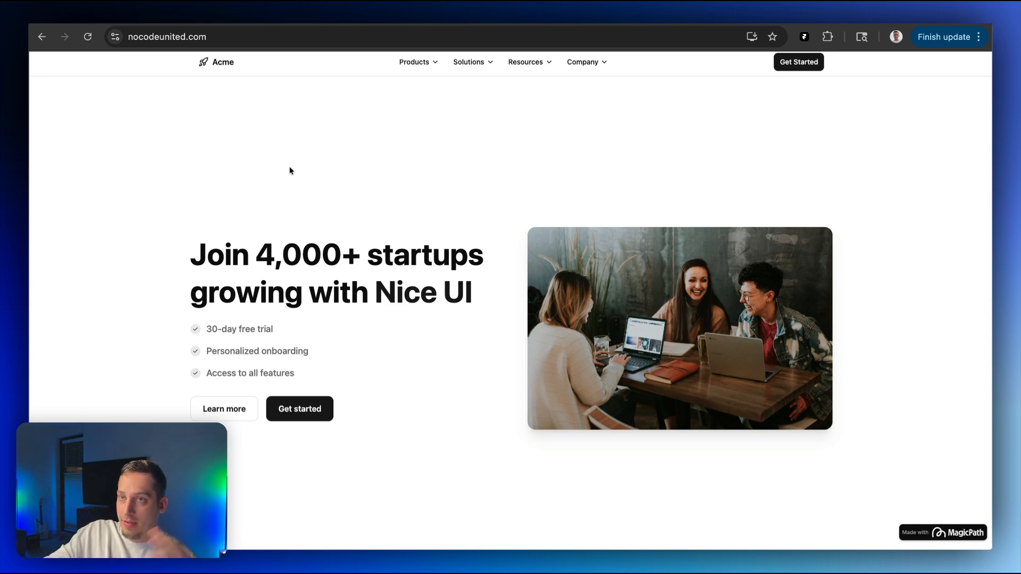
Look through the live website at nocodeunited.com down to the "Our locations" section
{"action": "scroll", "coordinate": [213, 229], "scroll_direction": "down", "scroll_amount": 15}
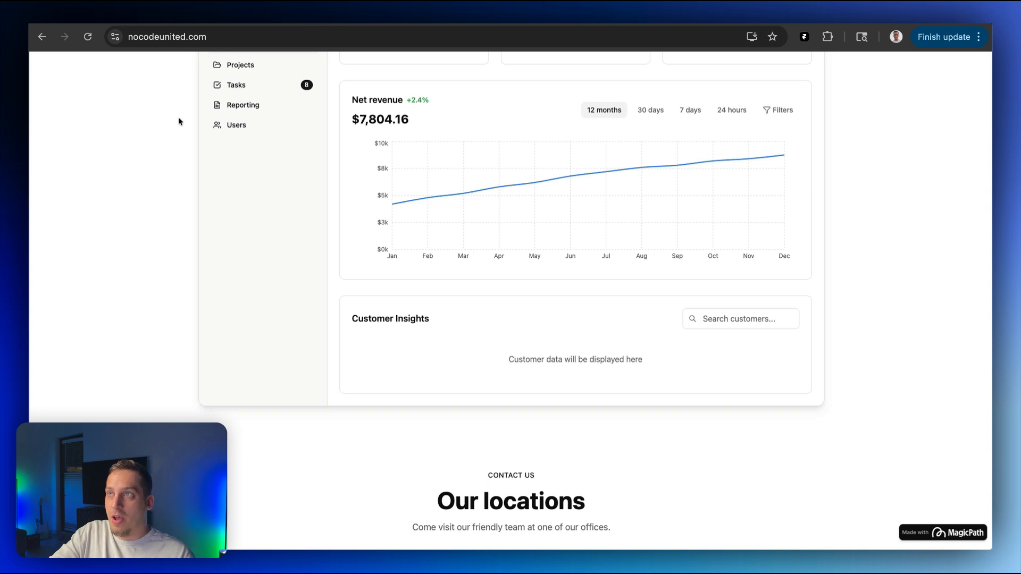
{"action": "scroll", "coordinate": [170, 182], "scroll_direction": "down", "scroll_amount": 4}
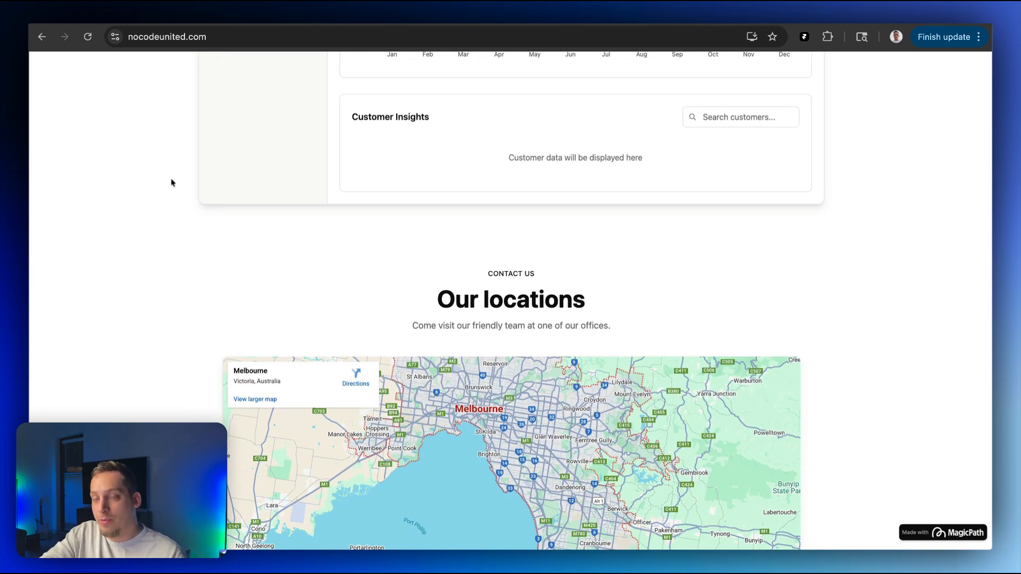
{"action": "scroll", "coordinate": [171, 183], "scroll_direction": "down", "scroll_amount": 2}
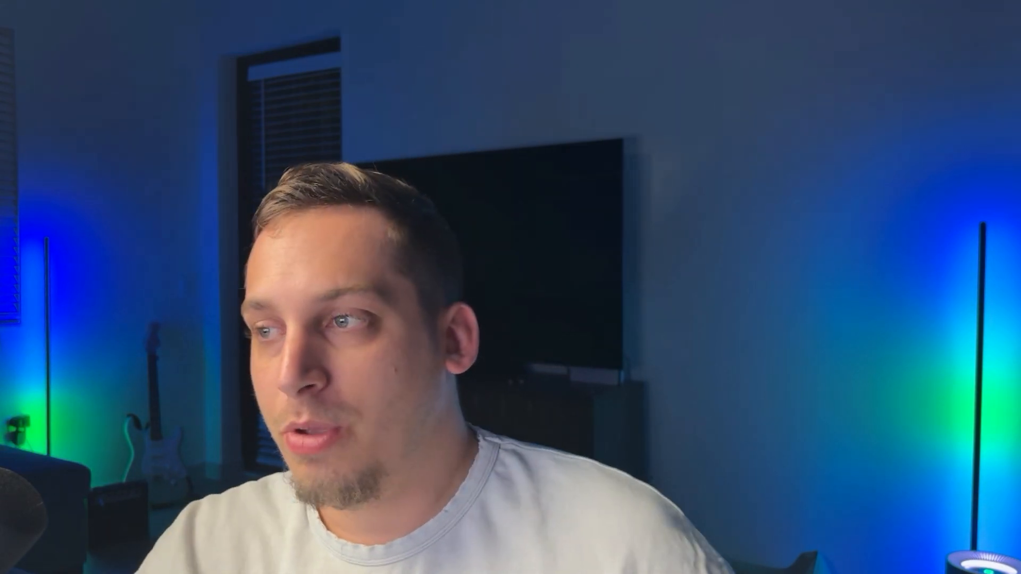